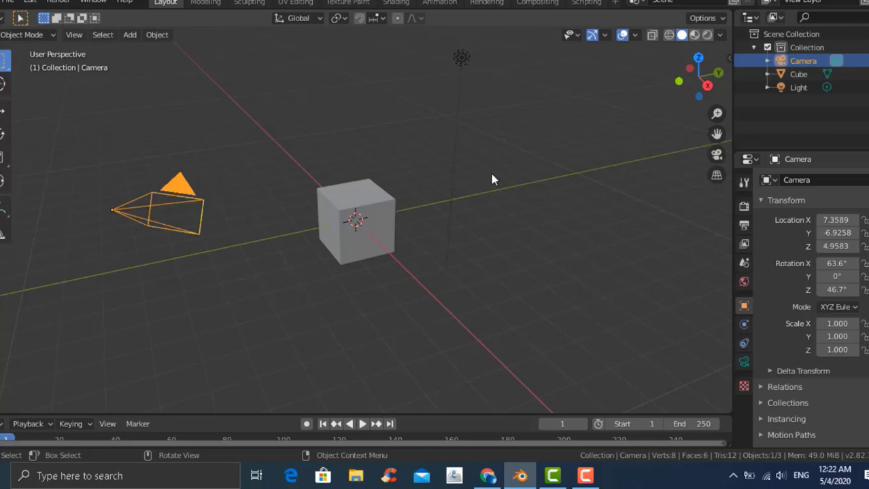
# Delete the default cube.
pyautogui.click(365, 232)
pyautogui.rightClick(365, 231)
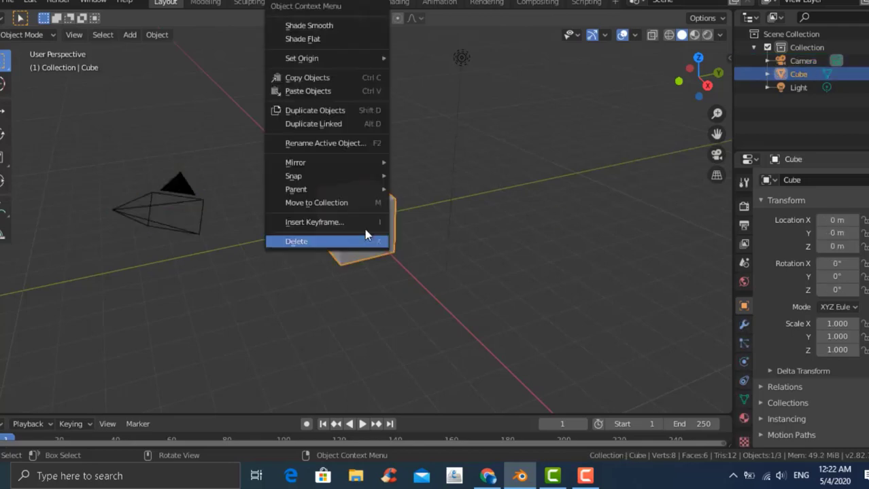
pyautogui.click(345, 243)
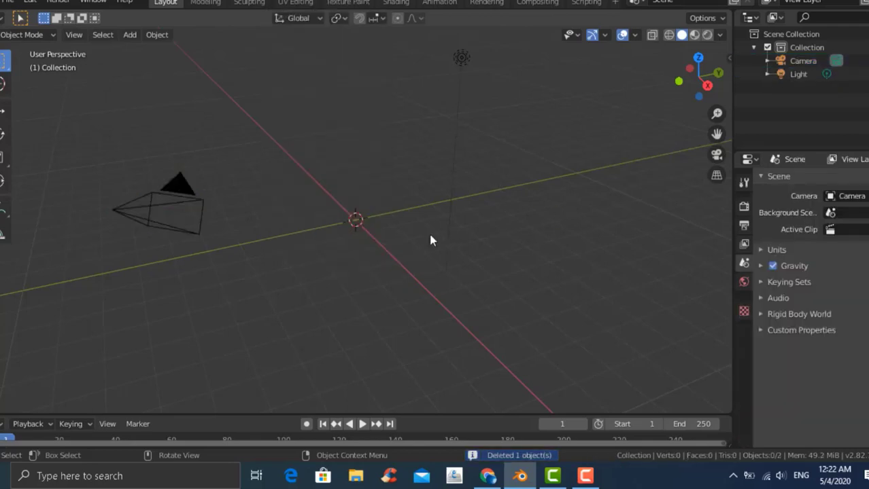
# Add a Text object at the world origin.
pyautogui.click(129, 34)
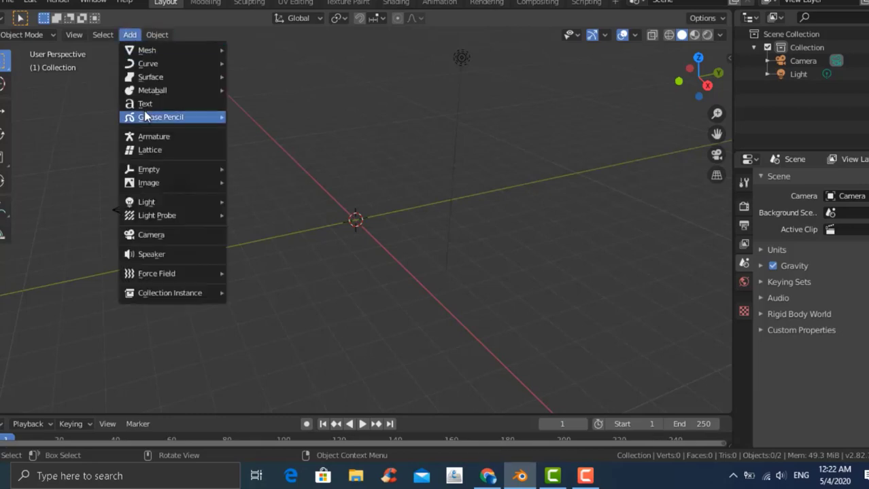
pyautogui.click(146, 103)
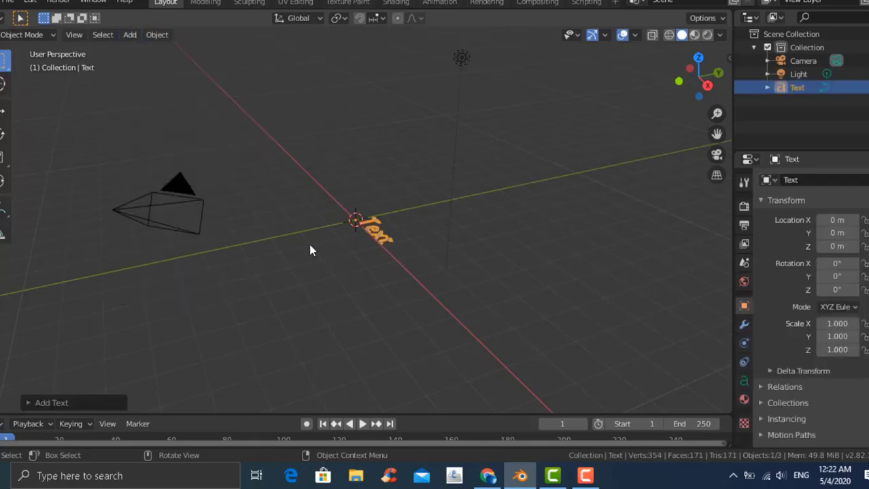
pyautogui.moveTo(324, 242)
pyautogui.mouseDown(button='middle')
pyautogui.moveTo(292, 259)
pyautogui.moveTo(321, 243)
pyautogui.moveTo(320, 233)
pyautogui.moveTo(466, 300)
pyautogui.mouseUp(button='middle')
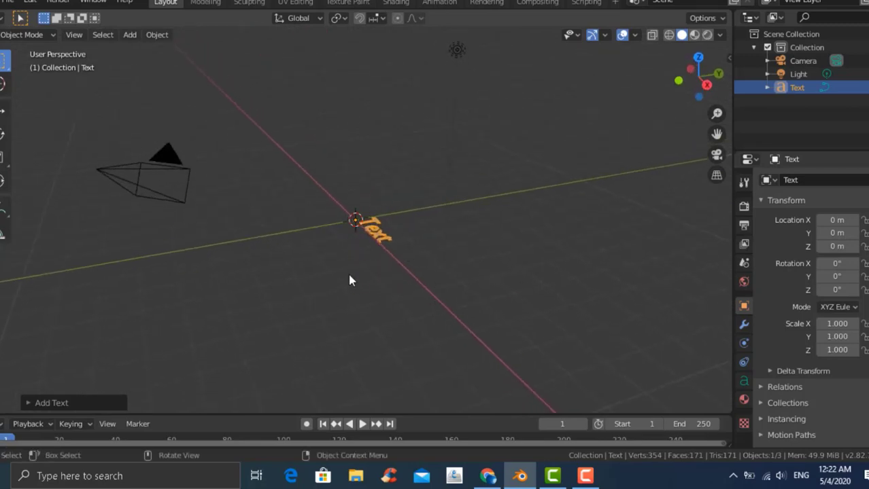
# Rotate the Text object 90° about X (R X 90) so it stands upright.
pyautogui.click(4, 111)
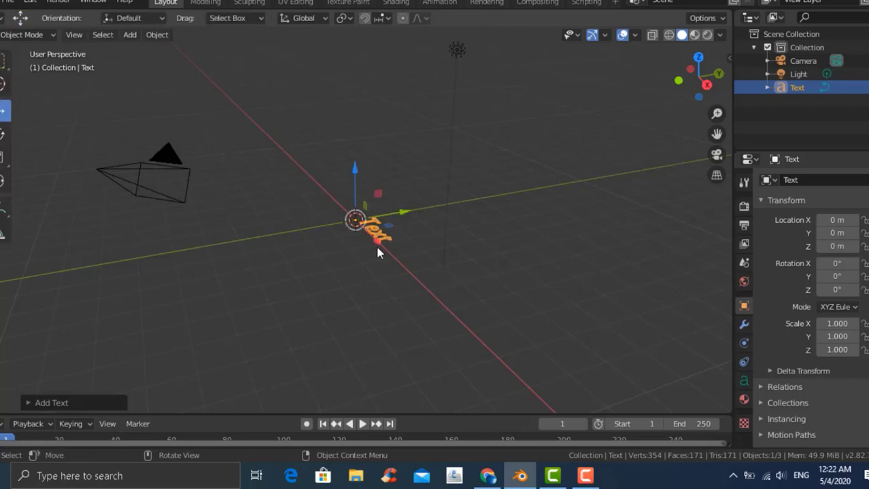
pyautogui.click(3, 63)
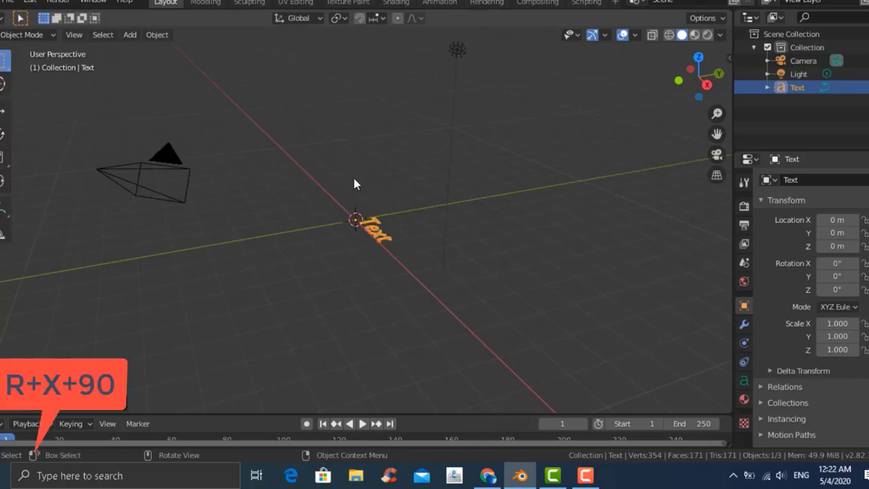
pyautogui.write('rx')
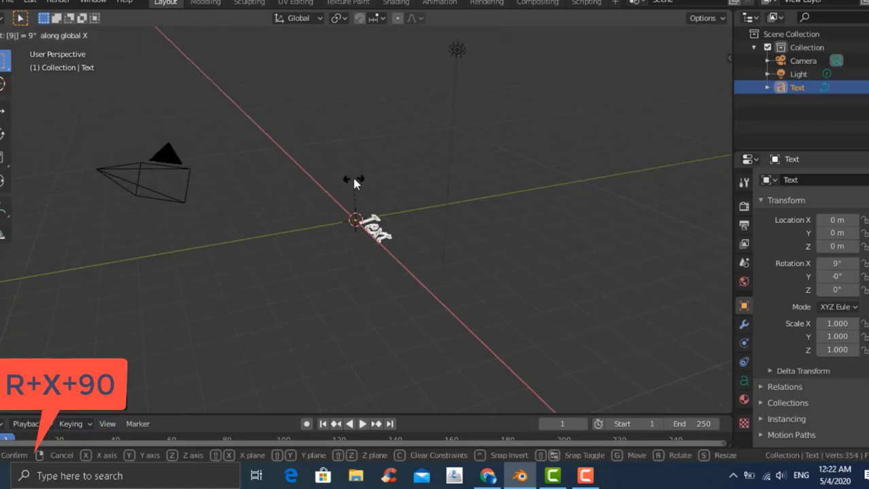
pyautogui.write('90')
pyautogui.press('Return')
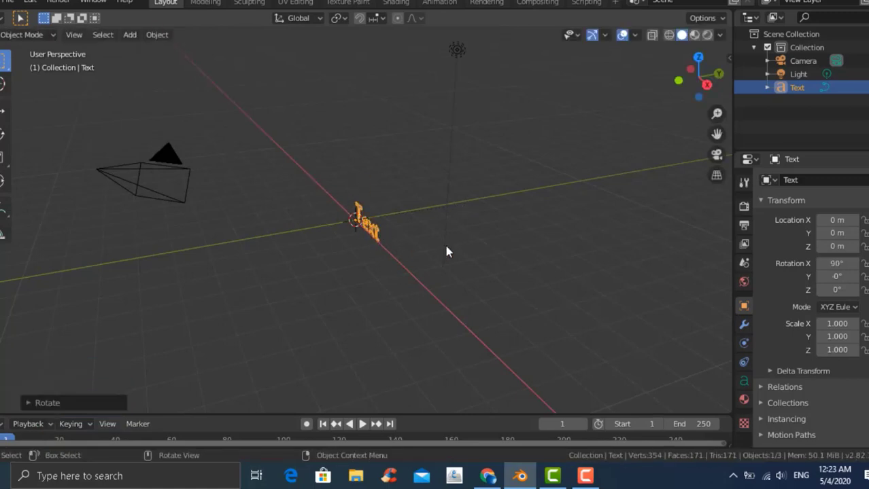
# Select the camera and toggle the camera view on and back off.
pyautogui.click(168, 181)
pyautogui.click(715, 156)
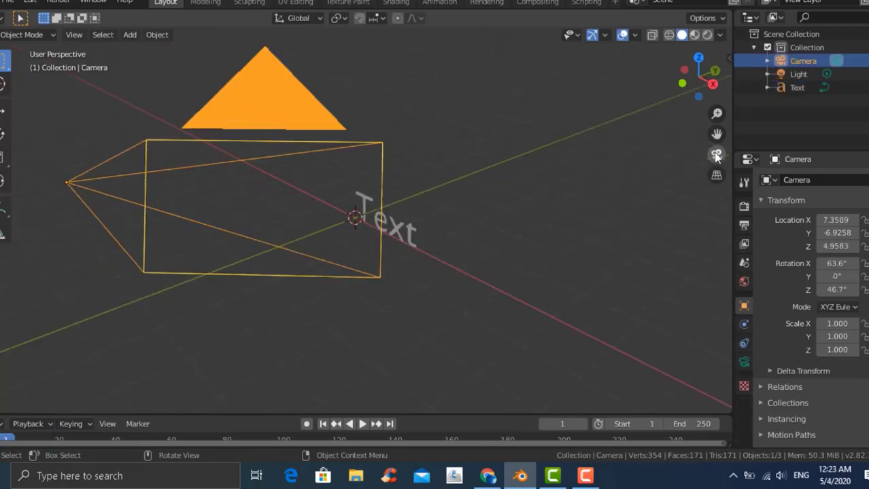
pyautogui.click(716, 155)
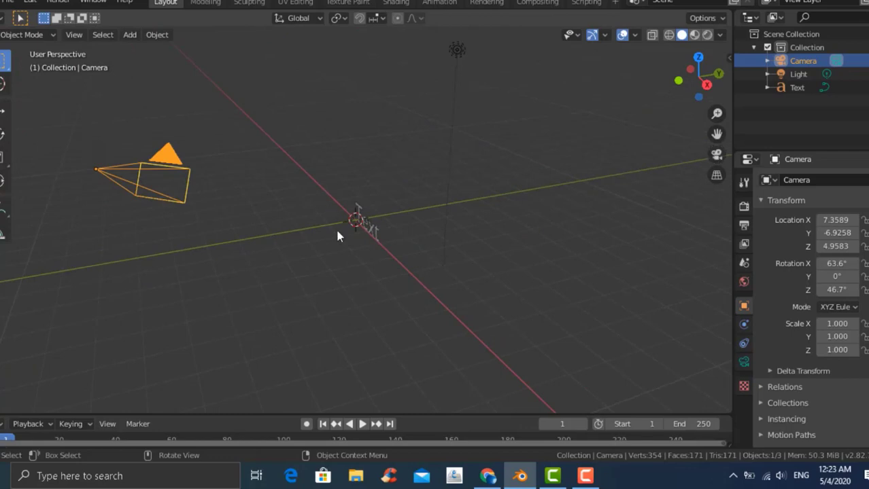
pyautogui.click(4, 111)
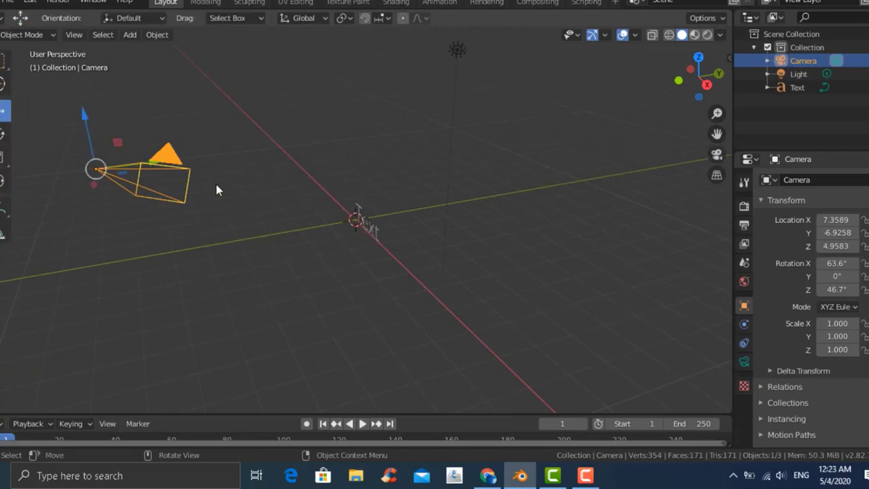
# Turn on Emulate Numpad in Edit > Preferences > Input and close Preferences.
pyautogui.click(30, 2)
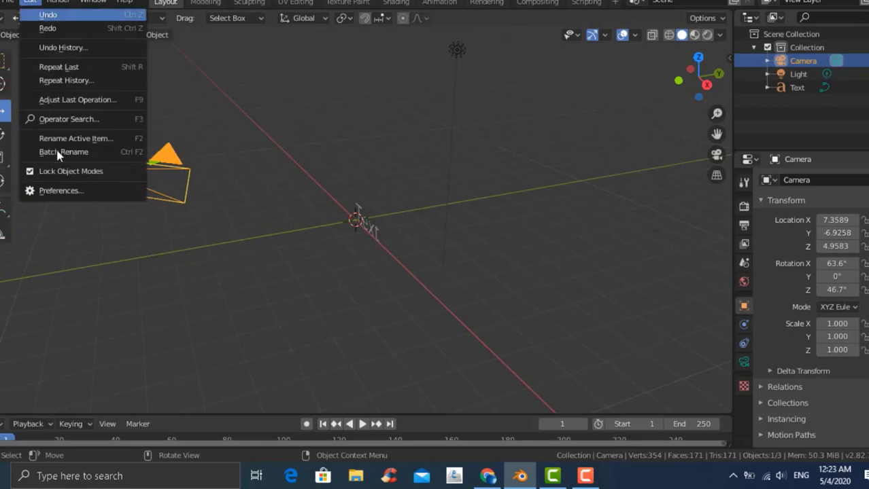
pyautogui.click(55, 192)
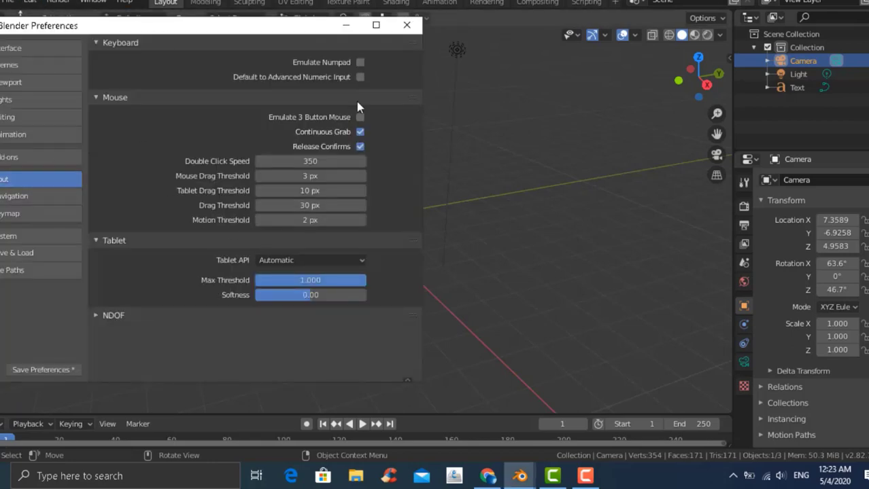
pyautogui.click(360, 62)
pyautogui.click(407, 25)
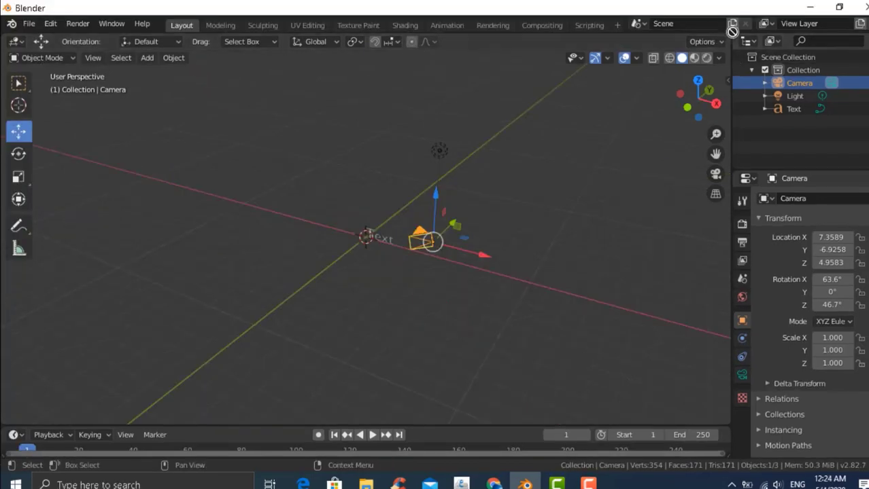
# Split the viewport from its corner and switch the right half to the camera view.
pyautogui.moveTo(728, 34); pyautogui.dragTo(385, 136)
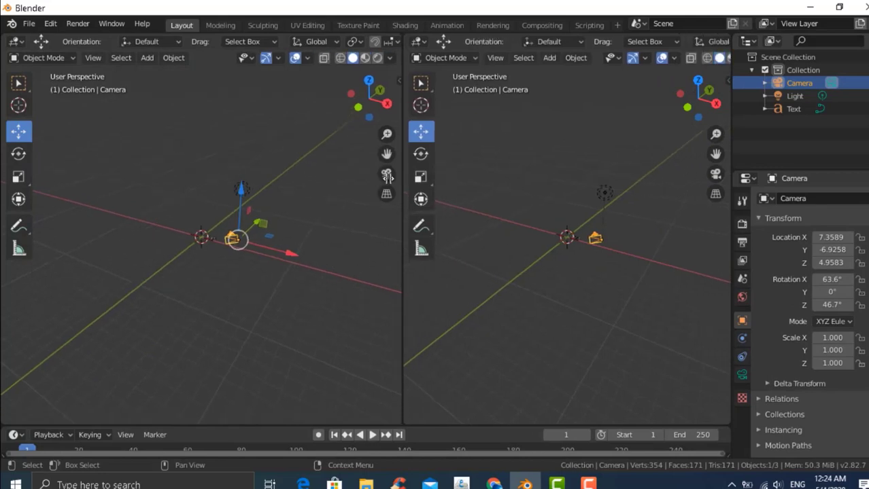
pyautogui.click(715, 174)
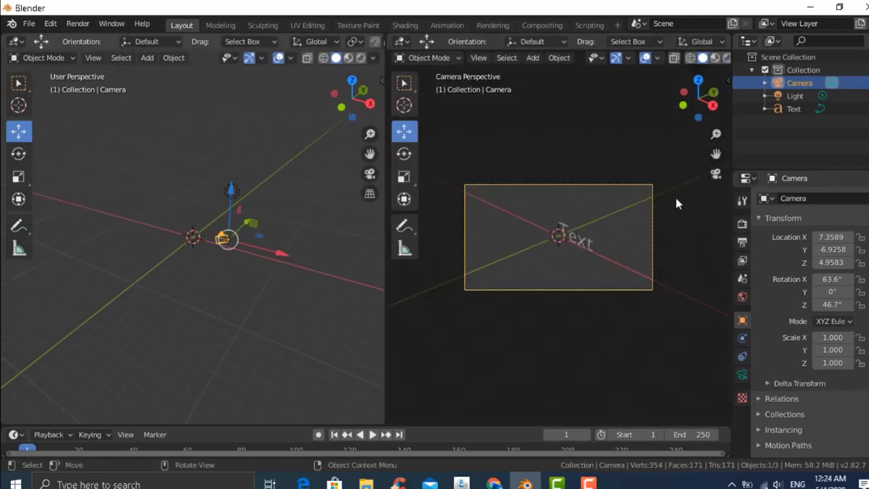
pyautogui.moveTo(306, 294)
pyautogui.mouseDown(button='middle')
pyautogui.moveTo(264, 329)
pyautogui.moveTo(291, 282)
pyautogui.moveTo(290, 300)
pyautogui.mouseUp(button='middle')
pyautogui.scroll(-3, 291, 299)
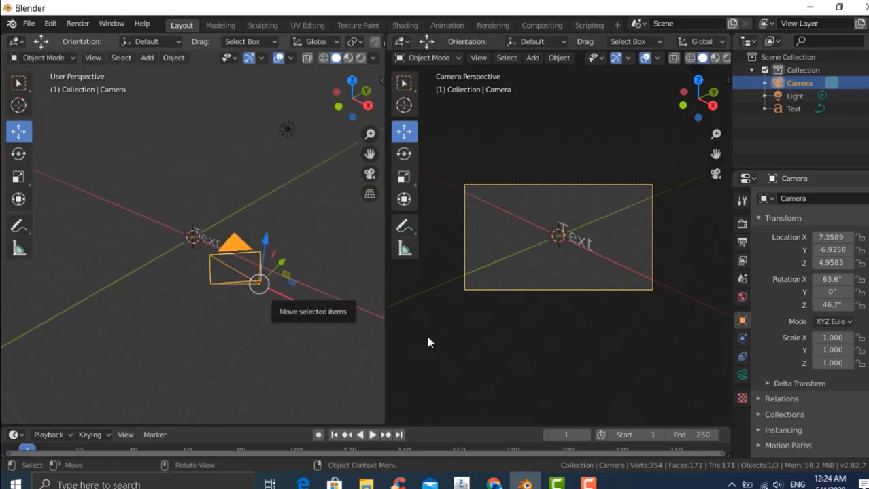
pyautogui.click(550, 252)
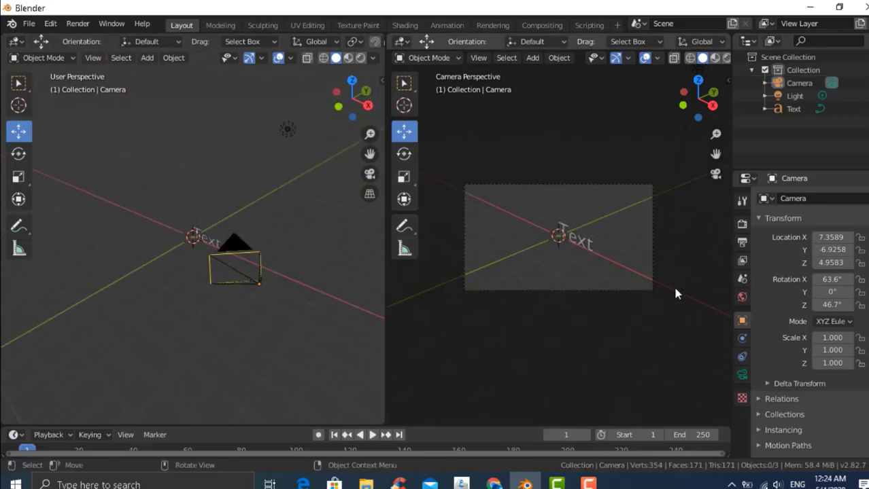
pyautogui.scroll(3, 360, 329)
pyautogui.scroll(2, 360, 330)
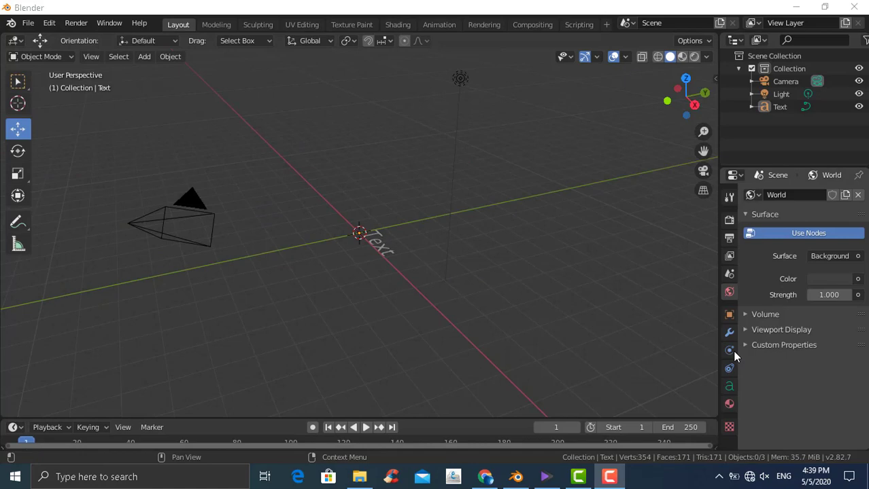
# Set the text's Geometry Extrude to 0.09 m in Object Data properties.
pyautogui.click(728, 386)
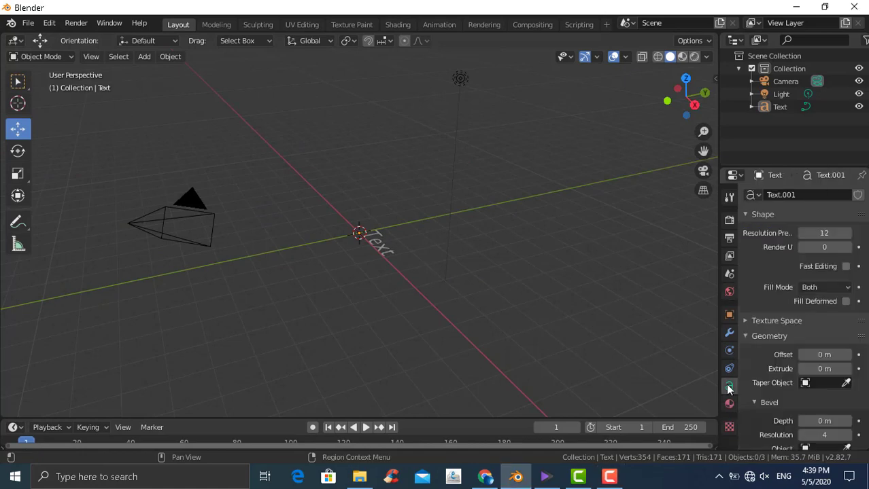
pyautogui.click(813, 368)
pyautogui.press('BackSpace')
pyautogui.press('BackSpace')
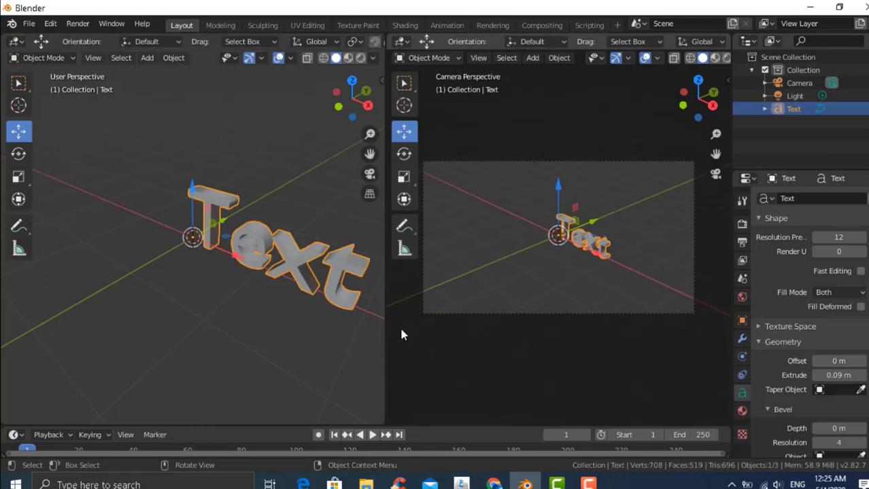
pyautogui.moveTo(385, 331); pyautogui.dragTo(425, 331)
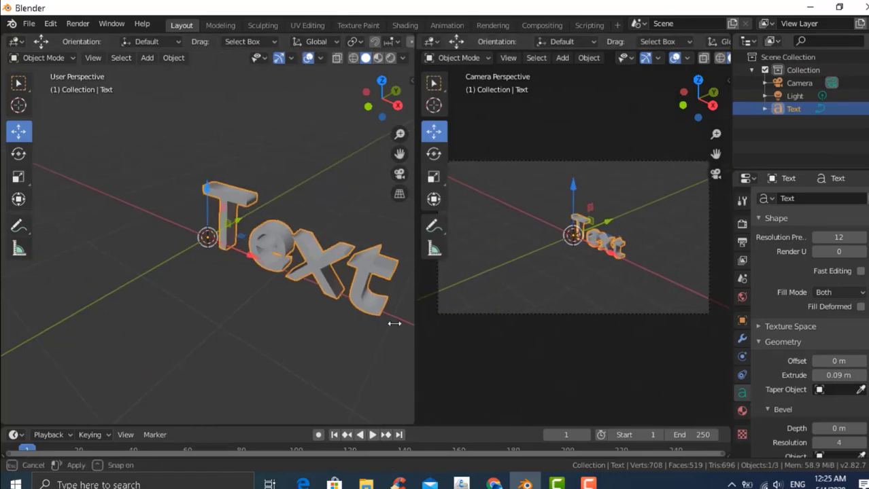
pyautogui.scroll(3, 269, 325)
pyautogui.scroll(-8, 268, 324)
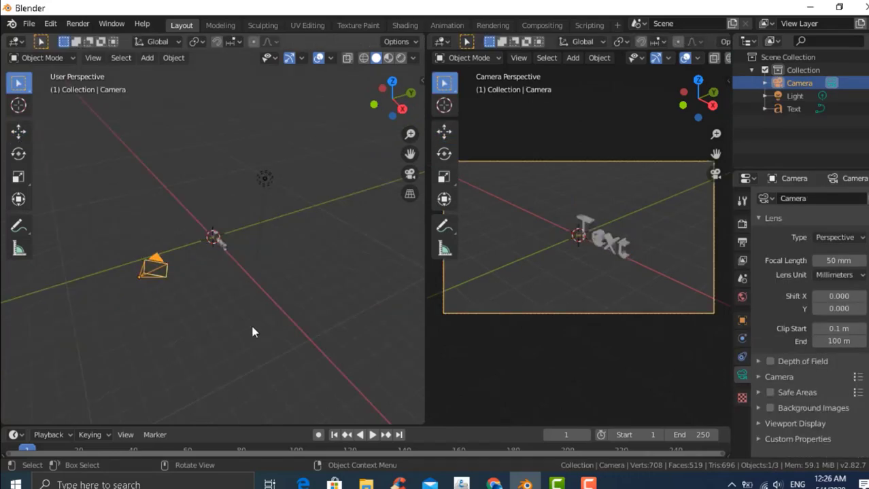
# Clear the camera's rotation with Alt+R and rotate it 90° about X.
pyautogui.click(20, 132)
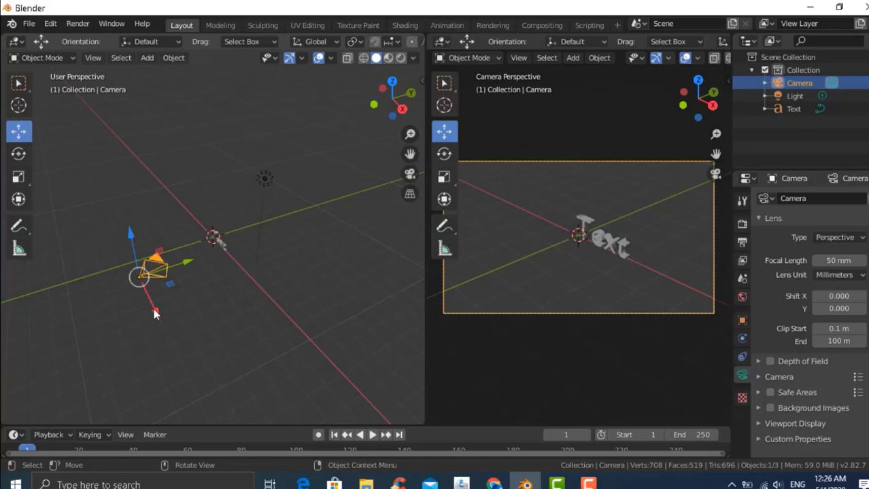
pyautogui.moveTo(155, 313); pyautogui.dragTo(107, 238)
pyautogui.moveTo(426, 333); pyautogui.dragTo(376, 333)
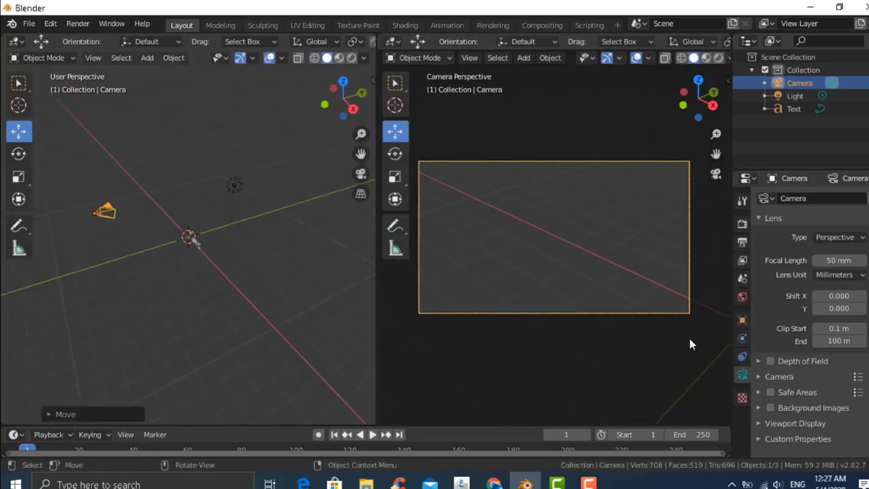
pyautogui.hotkey('alt', 'r')
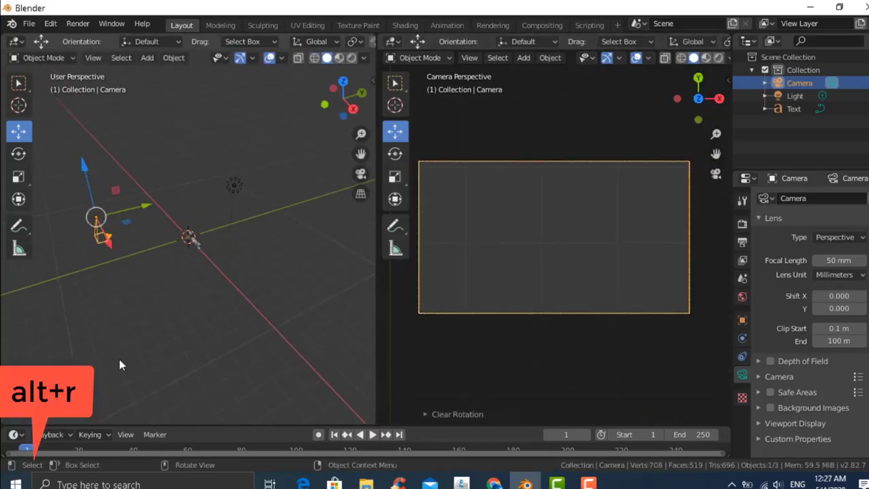
pyautogui.write('rx90')
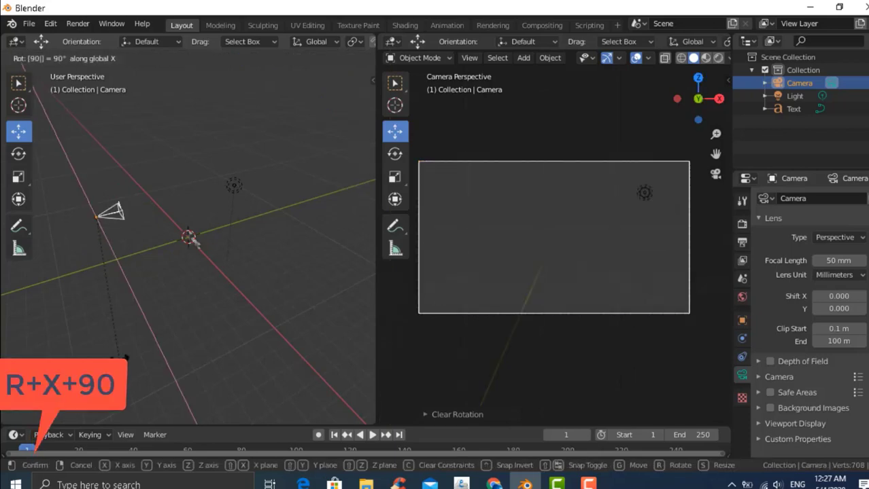
pyautogui.press('Return')
# Move the camera and the text until the word sits centred in the camera frame.
pyautogui.moveTo(303, 298)
pyautogui.mouseDown(button='middle')
pyautogui.moveTo(296, 306)
pyautogui.moveTo(270, 270)
pyautogui.moveTo(287, 261)
pyautogui.moveTo(361, 282)
pyautogui.moveTo(25, 318)
pyautogui.moveTo(19, 310)
pyautogui.mouseUp(button='middle')
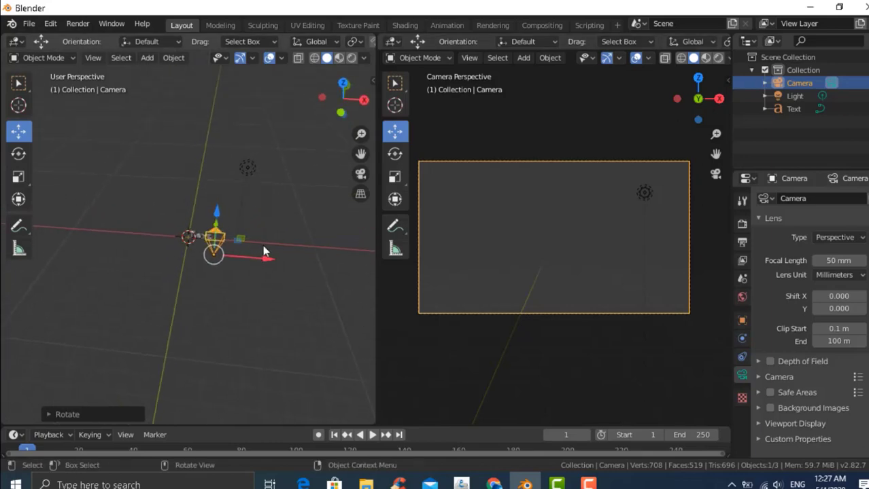
pyautogui.moveTo(216, 212); pyautogui.dragTo(200, 281)
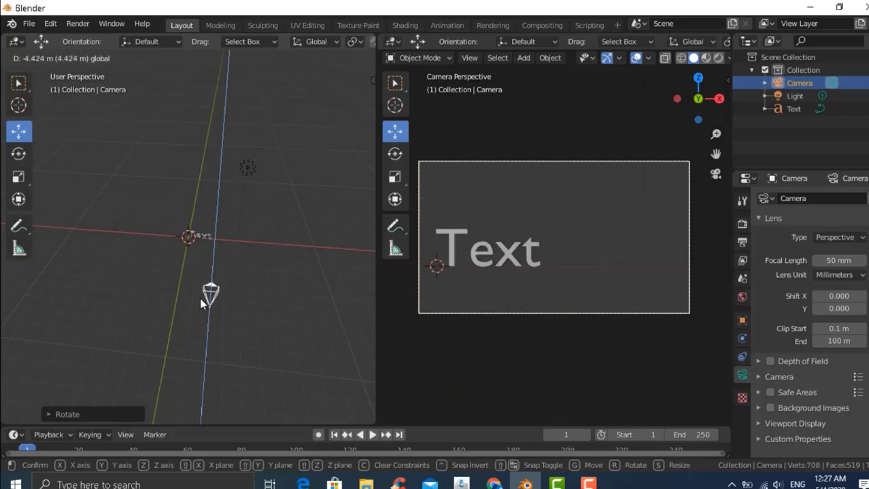
pyautogui.moveTo(200, 280); pyautogui.dragTo(200, 297)
pyautogui.moveTo(261, 315); pyautogui.dragTo(244, 309)
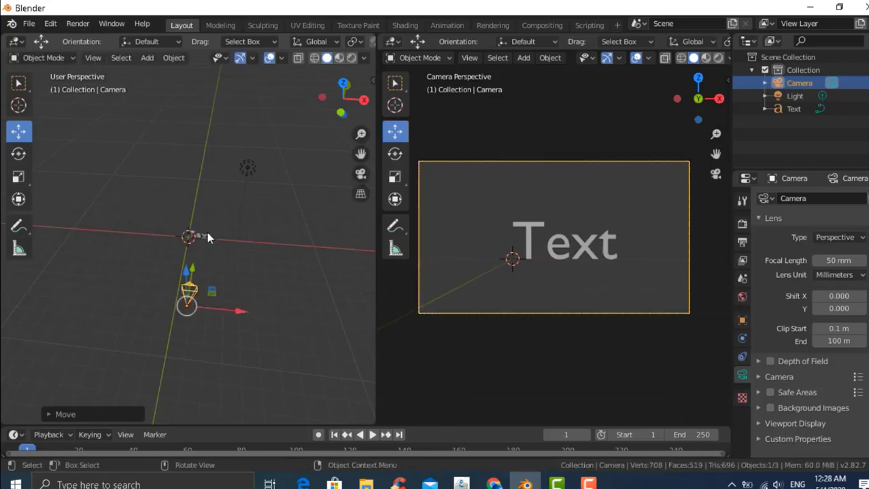
pyautogui.click(207, 238)
pyautogui.moveTo(239, 239); pyautogui.dragTo(223, 240)
pyautogui.click(188, 296)
pyautogui.moveTo(188, 295)
pyautogui.mouseDown()
pyautogui.moveTo(215, 314)
pyautogui.moveTo(229, 308)
pyautogui.moveTo(220, 310)
pyautogui.mouseUp()
# Save the scene as '3d text tutorel.blend' via File > Save As.
pyautogui.click(28, 23)
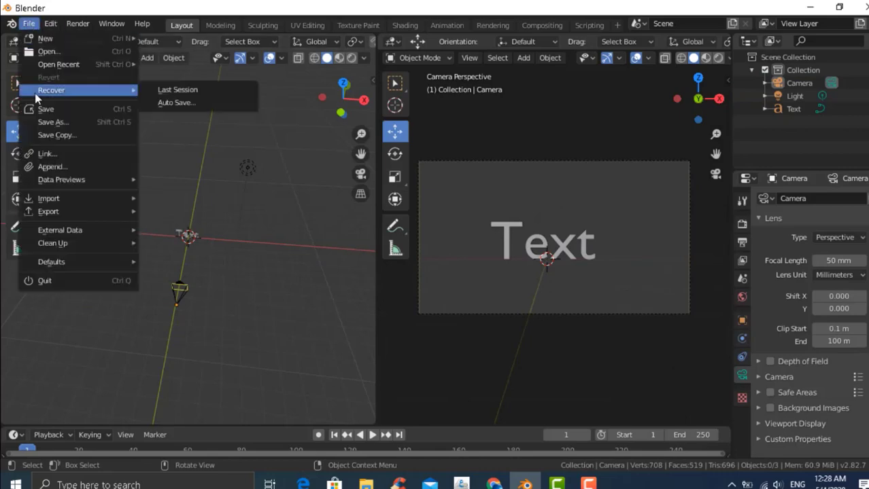
pyautogui.click(60, 125)
pyautogui.write('3d te')
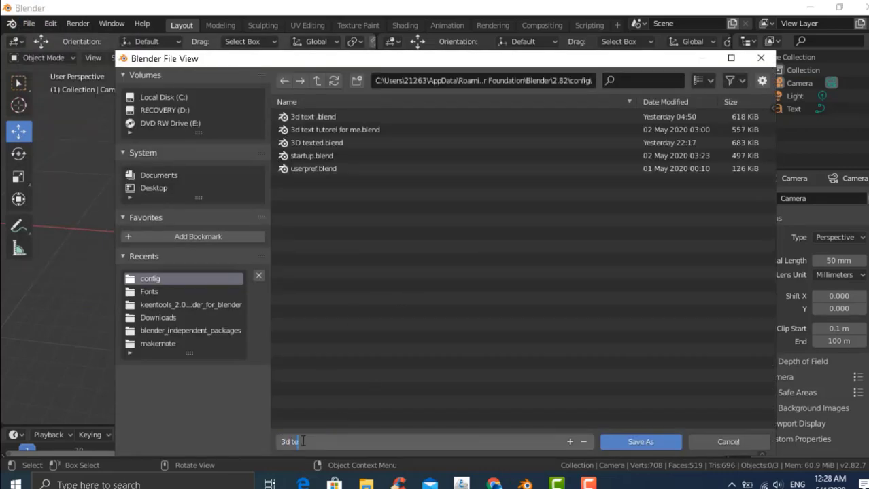
pyautogui.write('l')
pyautogui.click(636, 443)
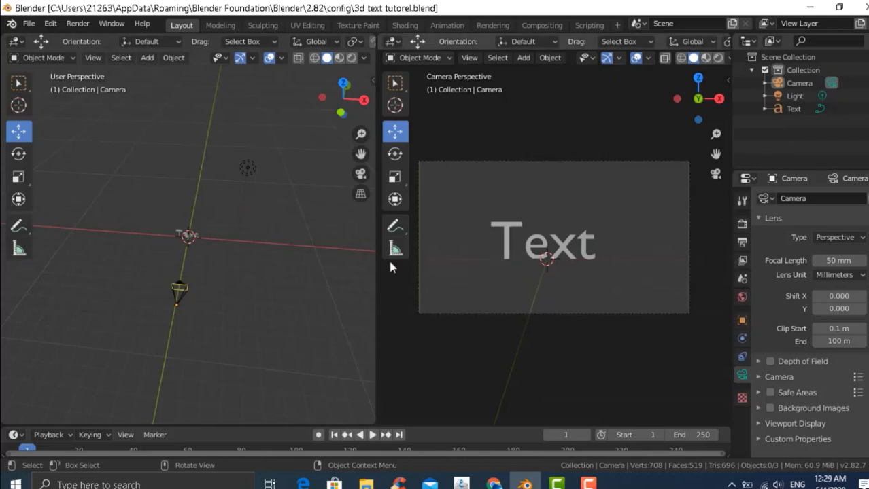
pyautogui.moveTo(353, 243)
pyautogui.mouseDown(button='middle')
pyautogui.moveTo(313, 228)
pyautogui.moveTo(320, 236)
pyautogui.mouseUp(button='middle')
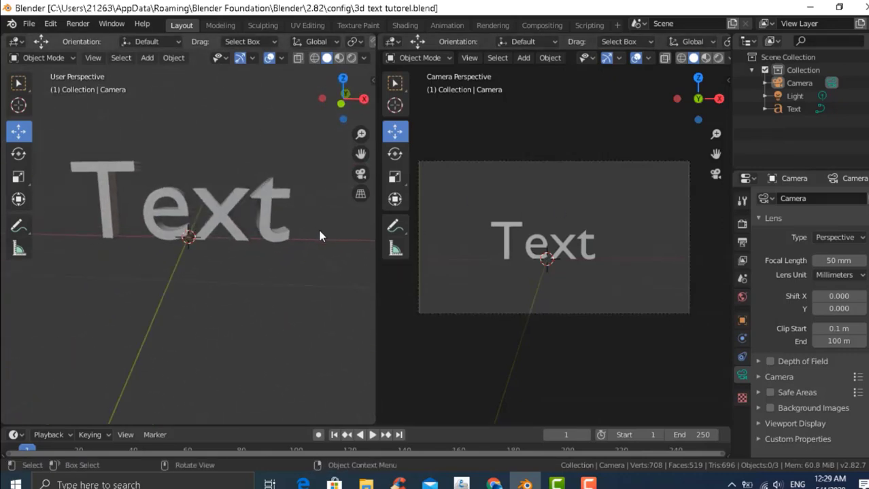
# Replace the text's content 'Text' with 'AHMED' in edit mode.
pyautogui.click(341, 104)
pyautogui.moveTo(353, 110)
pyautogui.mouseDown()
pyautogui.moveTo(346, 243)
pyautogui.moveTo(290, 316)
pyautogui.moveTo(307, 301)
pyautogui.mouseUp()
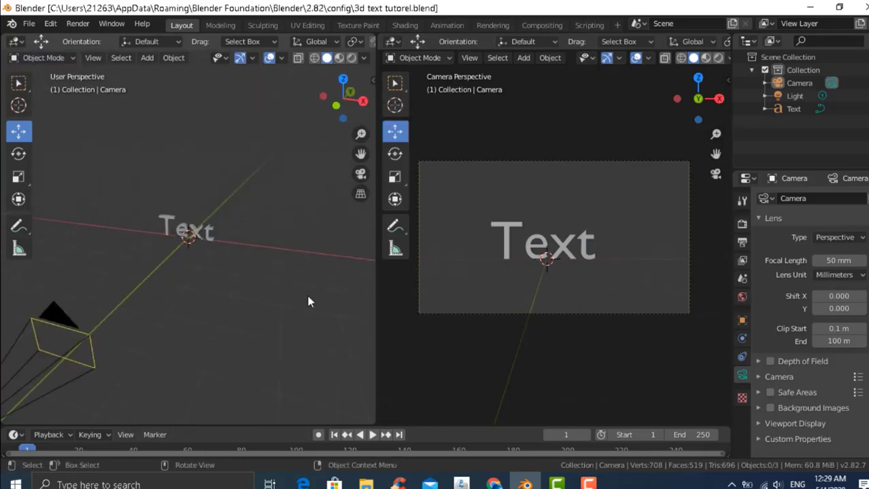
pyautogui.click(323, 223)
pyautogui.press('Tab')
pyautogui.press('BackSpace')
pyautogui.press('BackSpace')
pyautogui.press('BackSpace')
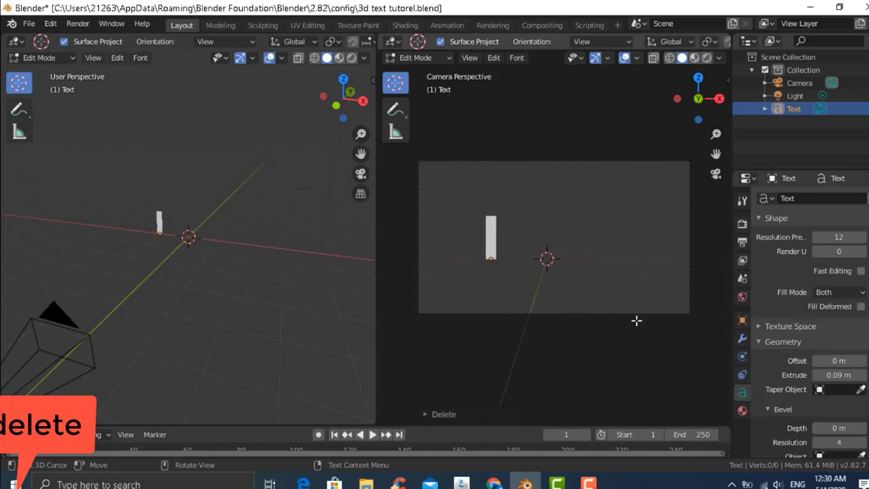
pyautogui.write('a')
pyautogui.press('BackSpace')
pyautogui.write('AHMED')
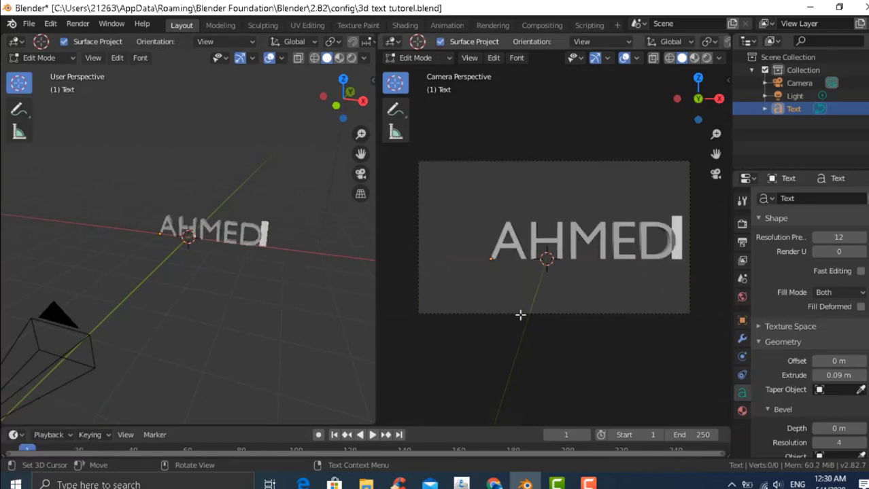
pyautogui.press('Return')
pyautogui.press('Tab')
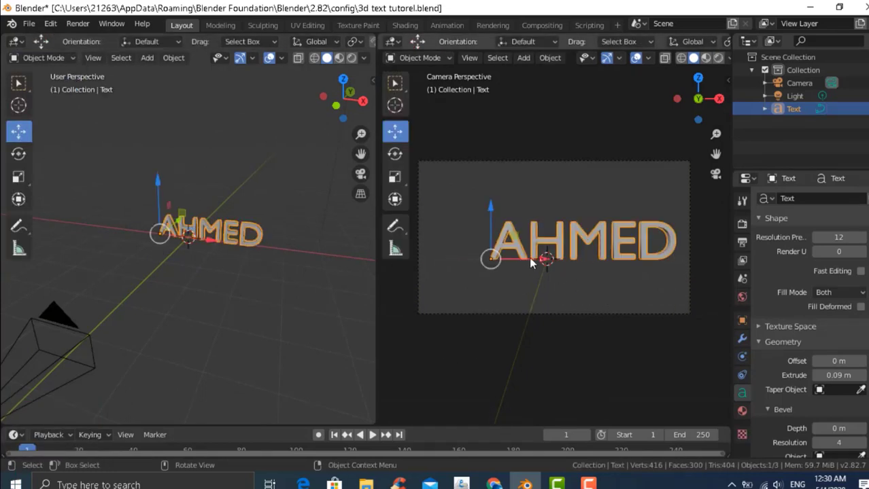
# Move AHMED slightly left along X and open the Regular font file browser.
pyautogui.moveTo(530, 262); pyautogui.dragTo(508, 262)
pyautogui.click(298, 180)
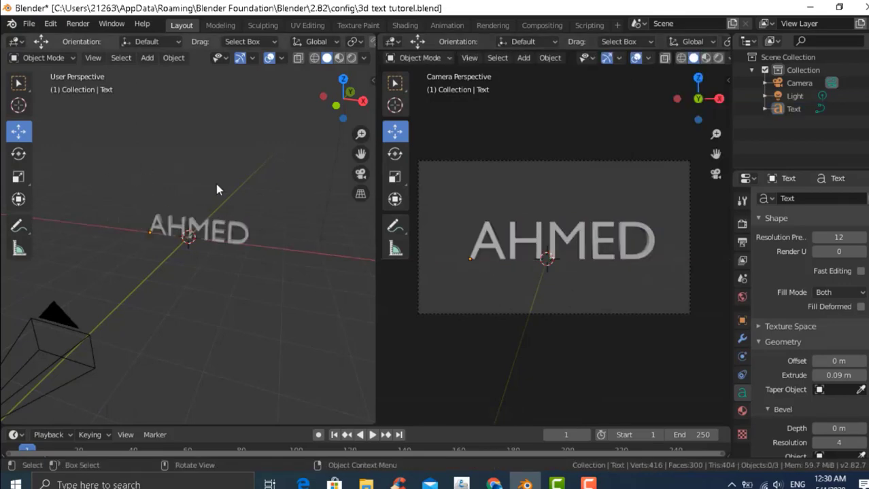
pyautogui.click(742, 297)
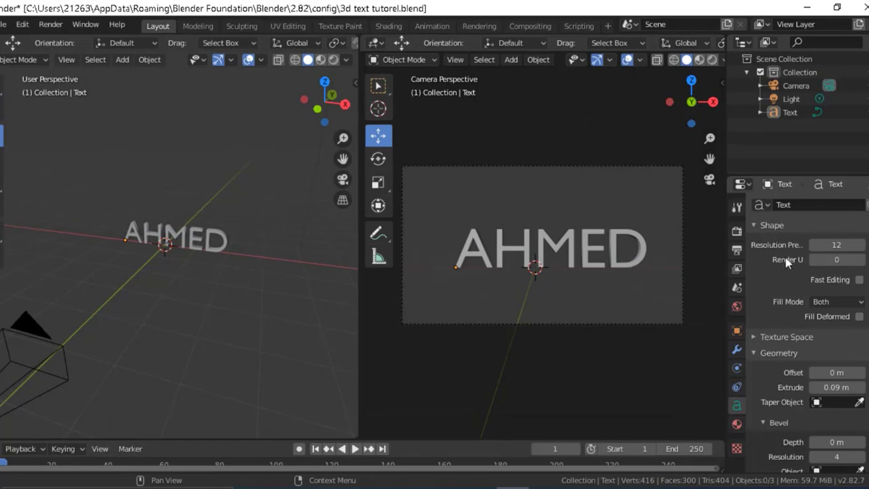
pyautogui.scroll(-3, 794, 350)
pyautogui.scroll(-1, 794, 351)
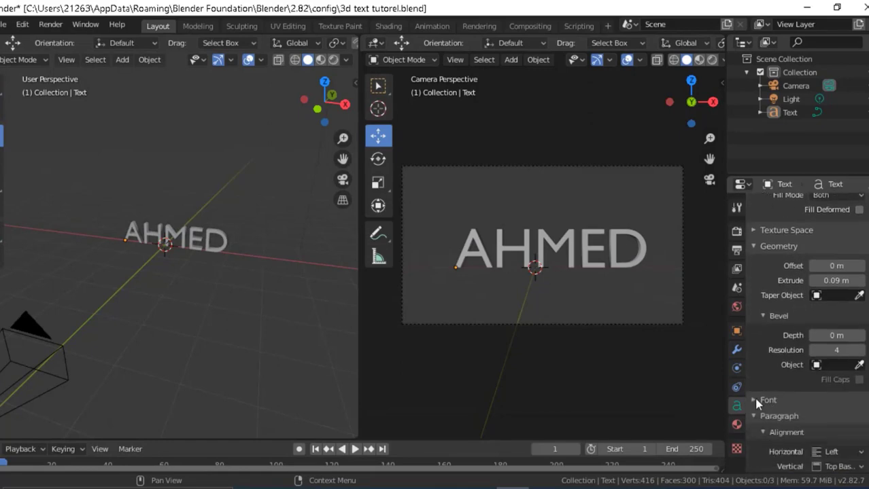
pyautogui.click(860, 422)
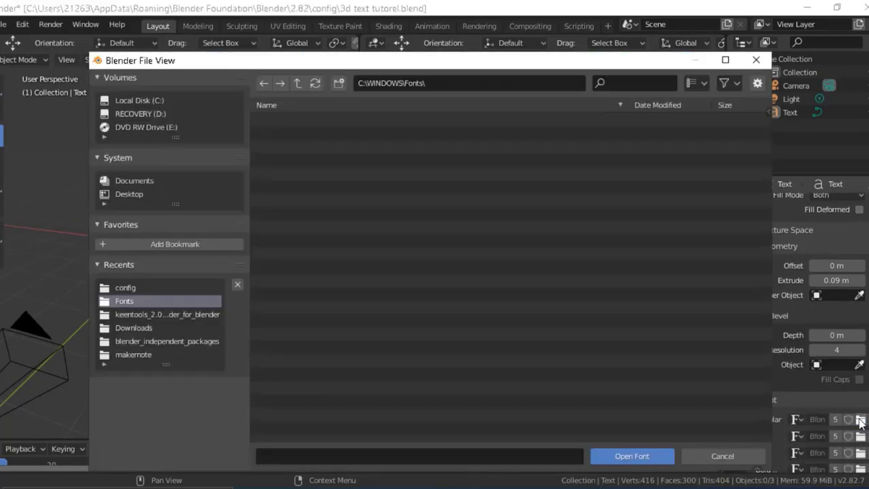
# Navigate the file browser to C:\Windows\Fonts, filtering folders by 'fonts'.
pyautogui.click(149, 102)
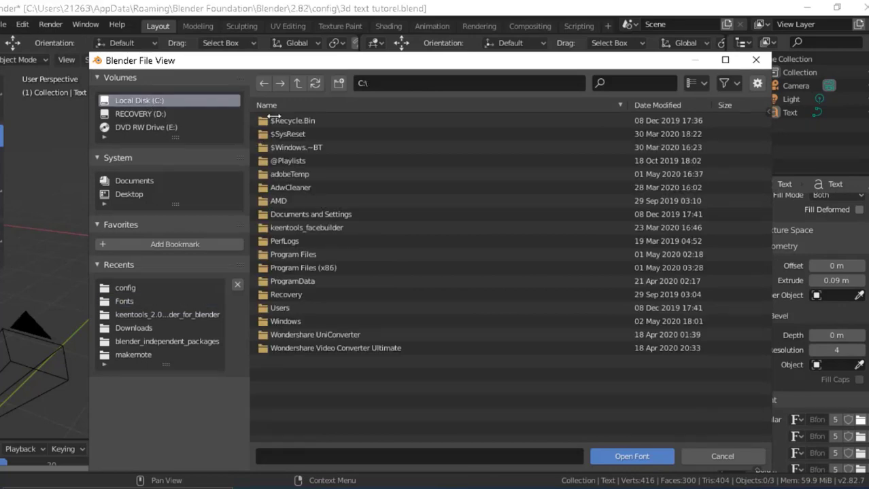
pyautogui.doubleClick(296, 323)
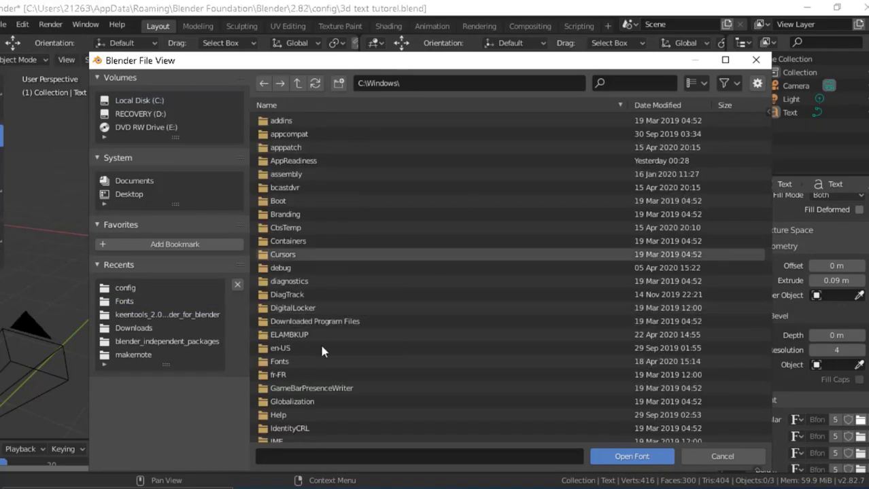
pyautogui.click(607, 79)
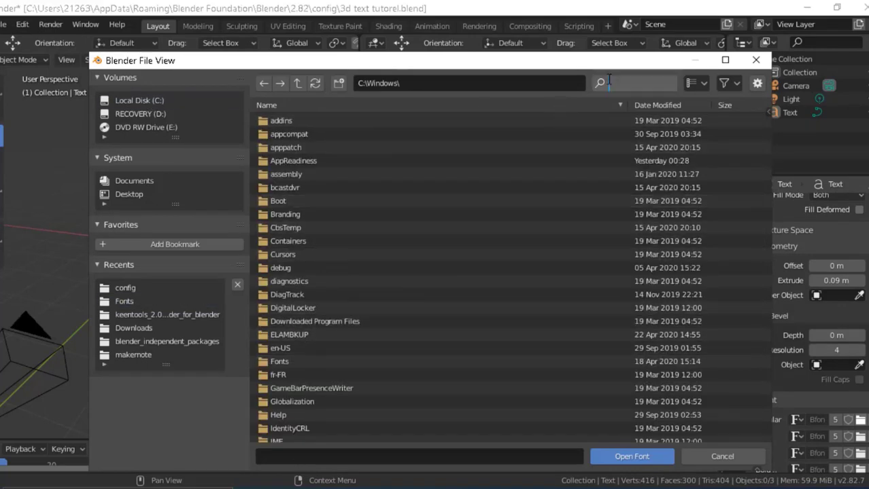
pyautogui.write('fonts')
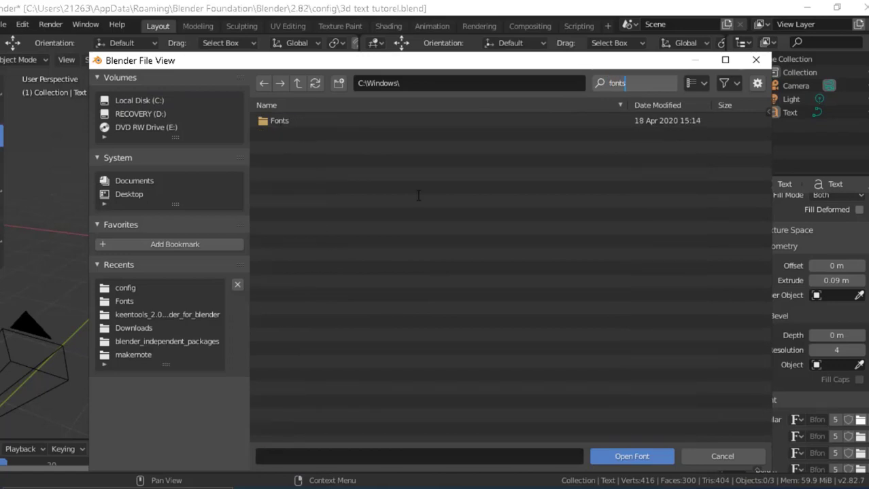
pyautogui.doubleClick(280, 123)
# Show the fonts as thumbnails and load ebrimabd.ttf as the regular font.
pyautogui.click(694, 83)
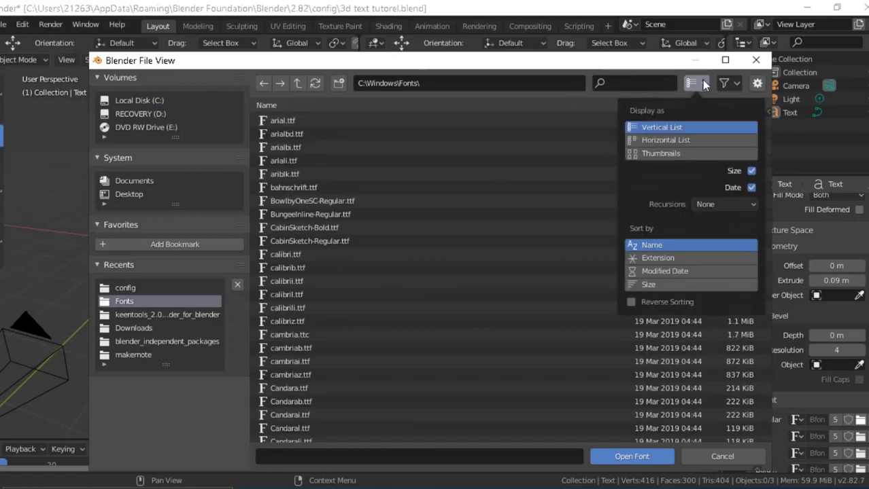
pyautogui.click(656, 153)
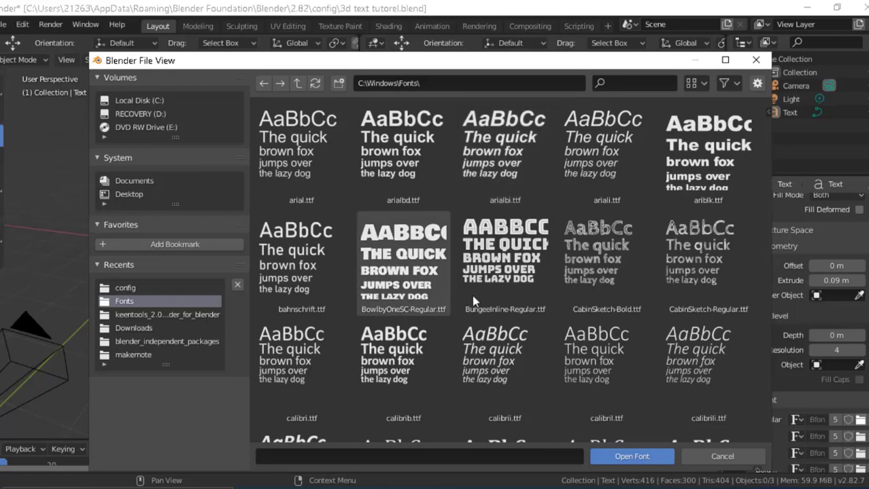
pyautogui.scroll(-2, 473, 301)
pyautogui.scroll(-2, 473, 300)
pyautogui.scroll(-2, 473, 300)
pyautogui.scroll(-2, 473, 301)
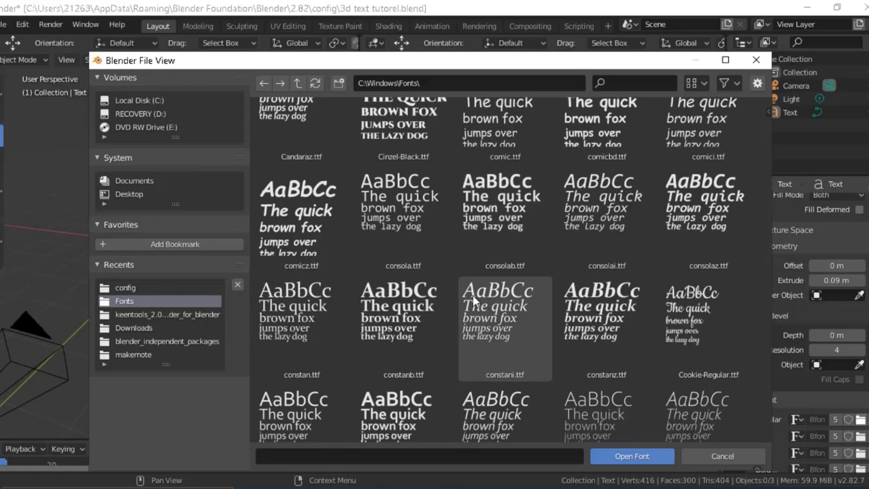
pyautogui.scroll(-2, 473, 299)
pyautogui.scroll(-2, 474, 299)
pyautogui.scroll(-1, 474, 299)
pyautogui.scroll(-2, 474, 299)
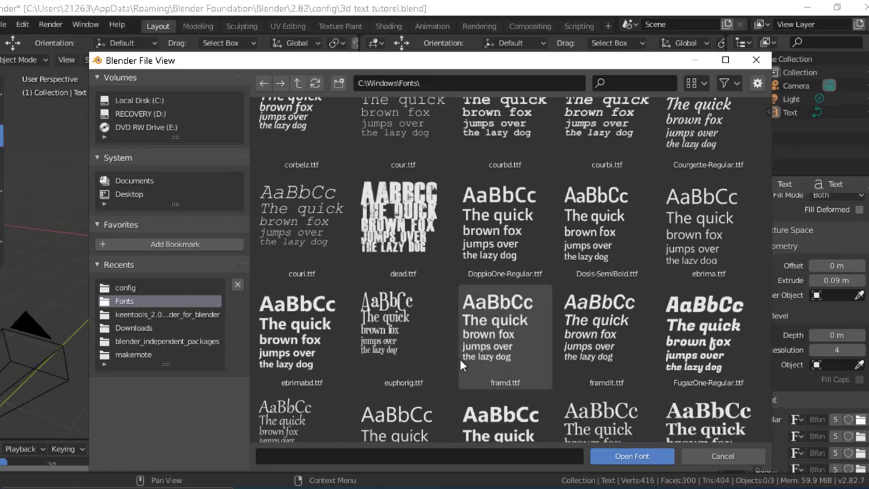
pyautogui.scroll(-3, 458, 356)
pyautogui.scroll(2, 458, 356)
pyautogui.scroll(1, 458, 356)
pyautogui.doubleClick(287, 324)
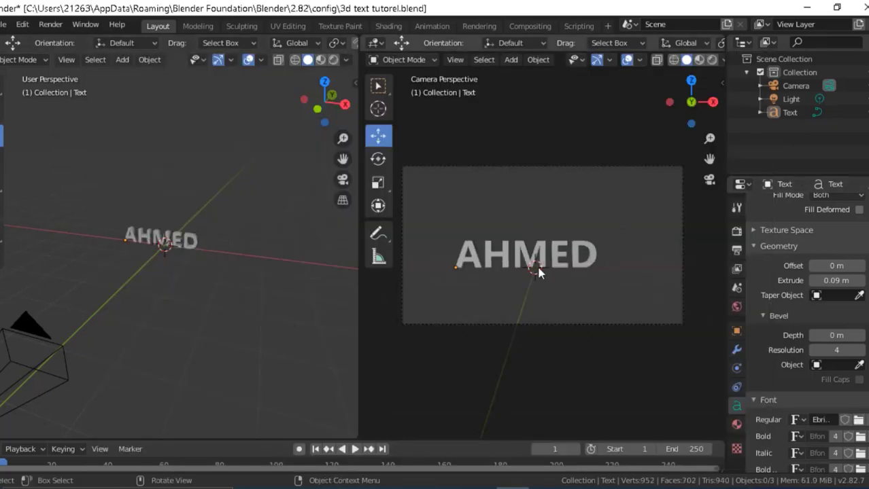
# Scale the AHMED text up and slide it along X to centre it in frame.
pyautogui.click(540, 269)
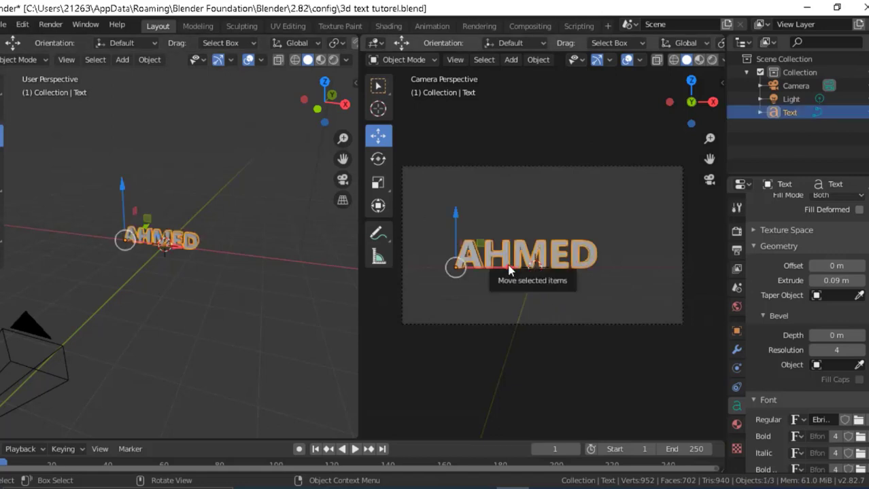
pyautogui.moveTo(509, 267); pyautogui.dragTo(517, 265)
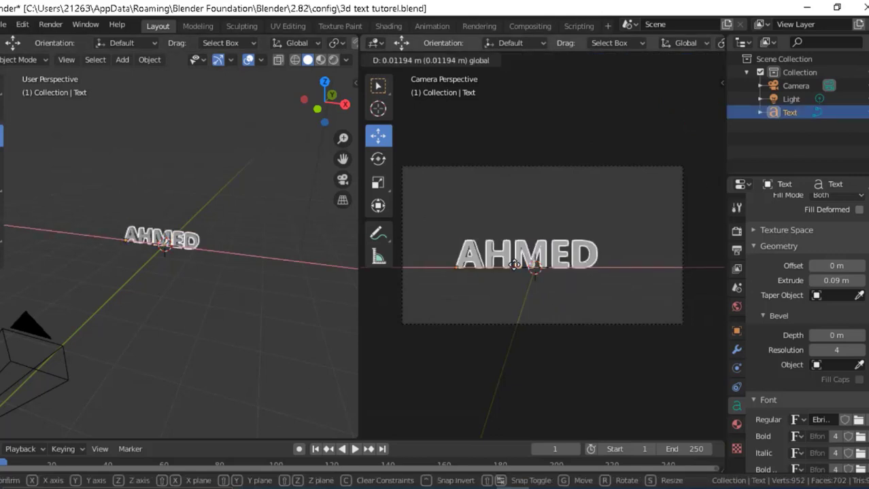
pyautogui.click(577, 196)
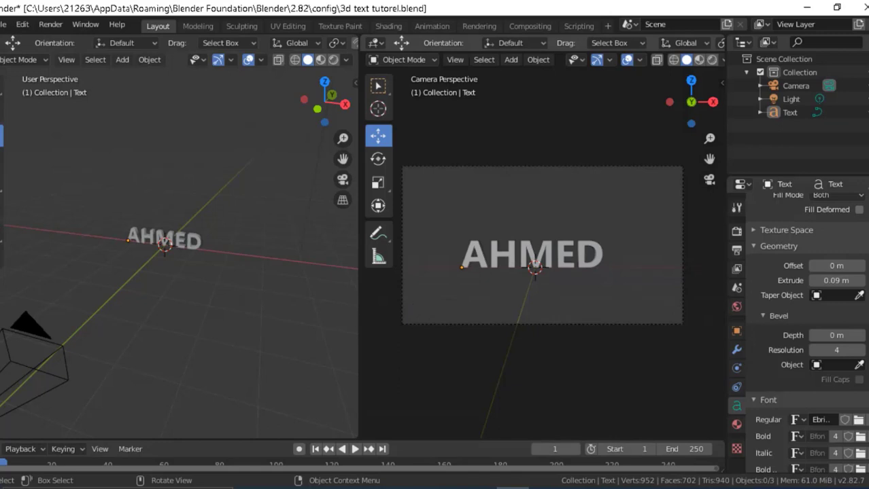
pyautogui.hotkey('ctrl', 'z')
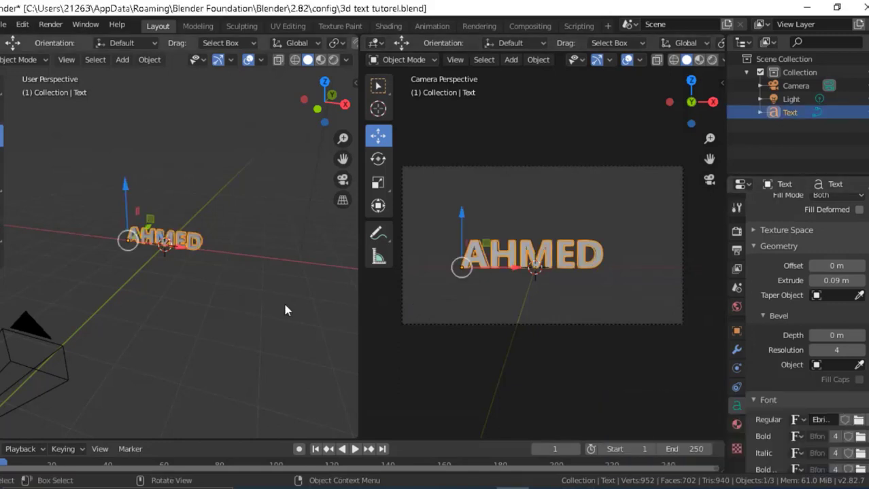
pyautogui.press('s')
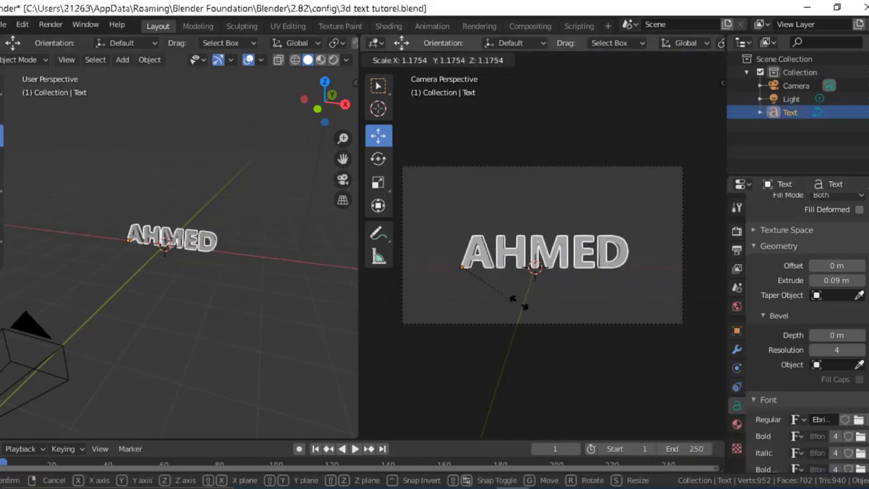
pyautogui.click(524, 306)
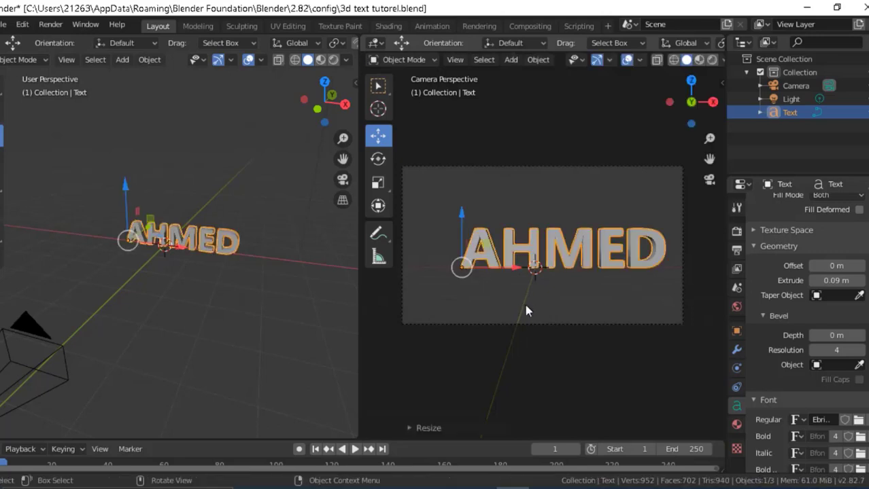
pyautogui.moveTo(508, 269)
pyautogui.mouseDown()
pyautogui.moveTo(491, 265)
pyautogui.moveTo(499, 266)
pyautogui.mouseUp()
pyautogui.click(549, 223)
# Save the file with Ctrl+S, then nudge AHMED slightly along X.
pyautogui.click(554, 247)
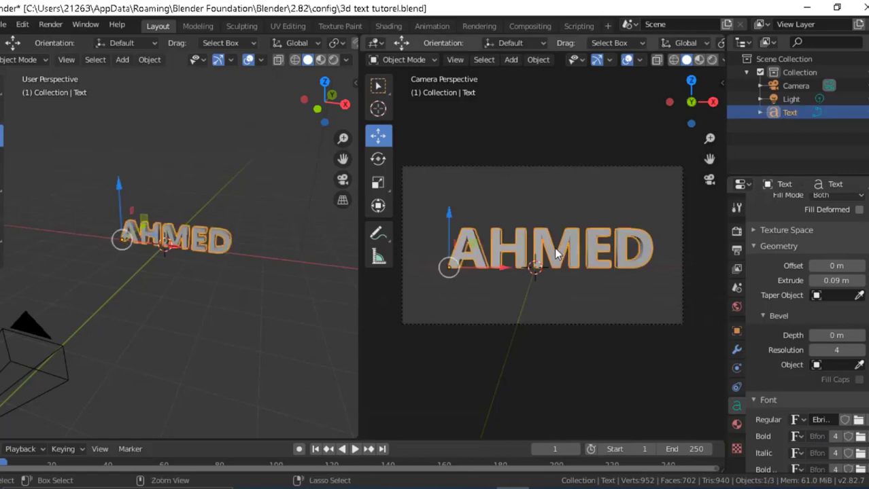
pyautogui.hotkey('ctrl', 's')
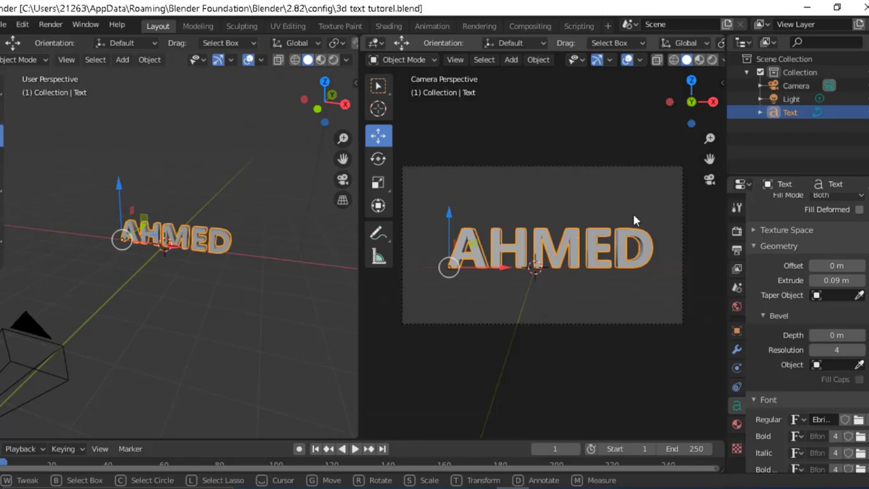
pyautogui.moveTo(505, 268)
pyautogui.mouseDown()
pyautogui.moveTo(495, 266)
pyautogui.moveTo(510, 220)
pyautogui.mouseUp()
pyautogui.click(510, 219)
pyautogui.press('z')
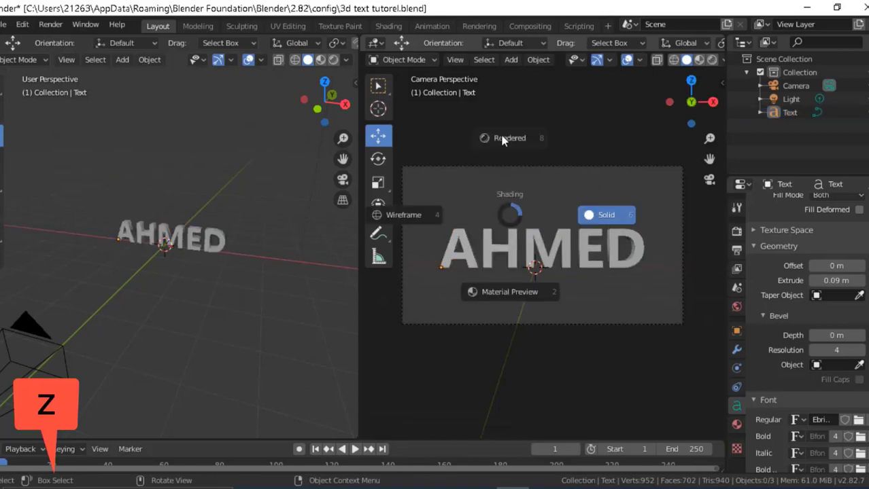
# Switch the viewport to rendered shading, hide the overlays and show the sidebar.
pyautogui.click(602, 74)
pyautogui.click(626, 60)
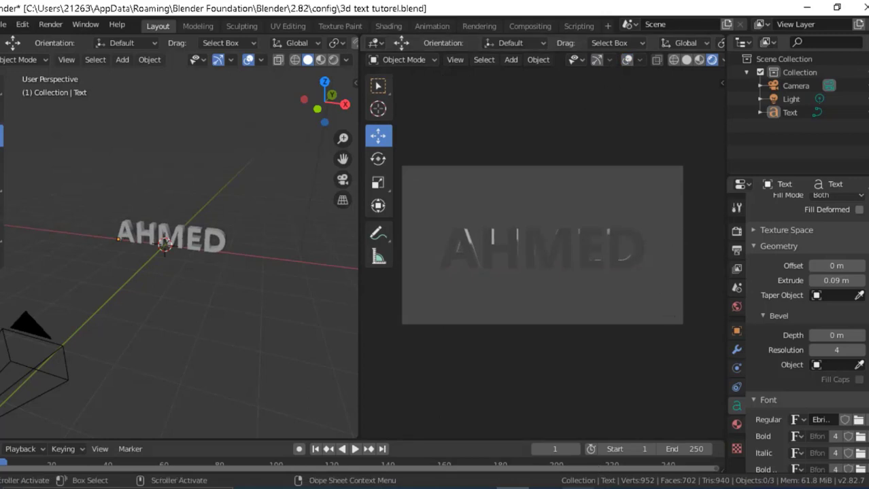
pyautogui.press('n')
pyautogui.press('n')
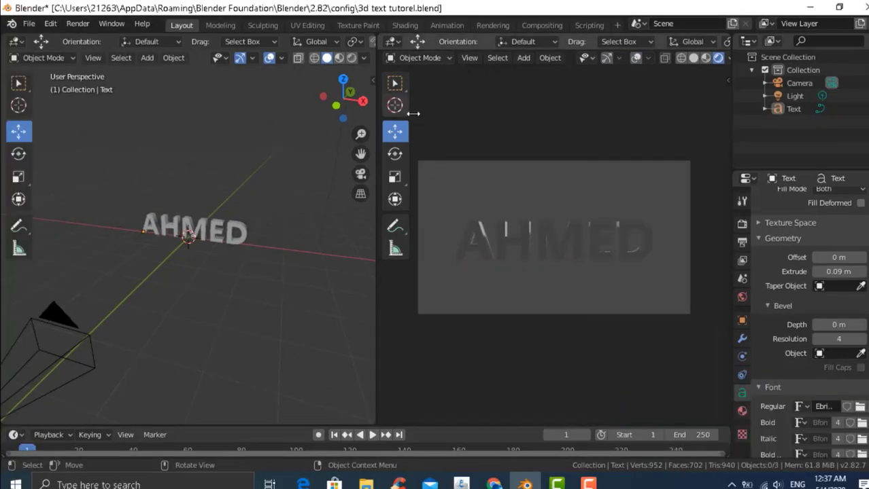
# Orbit and zoom the left view around the AHMED text, then select the point light.
pyautogui.press('t')
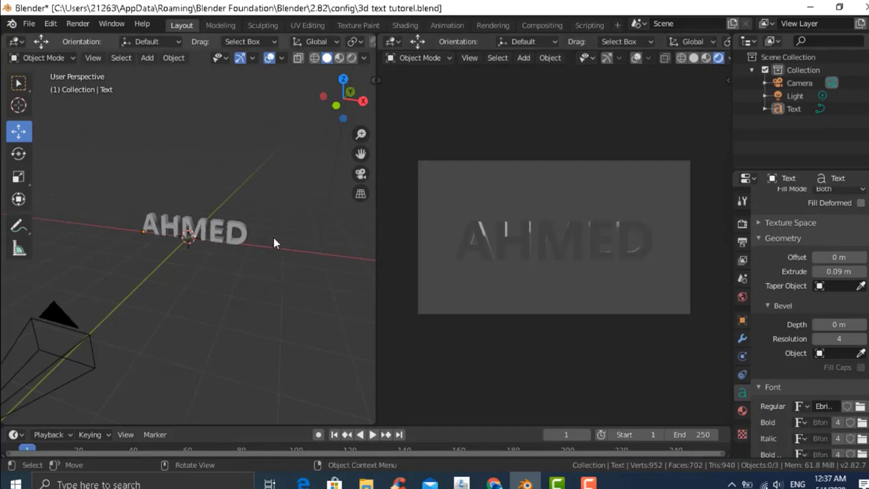
pyautogui.moveTo(272, 238); pyautogui.dragTo(307, 348, button='middle')
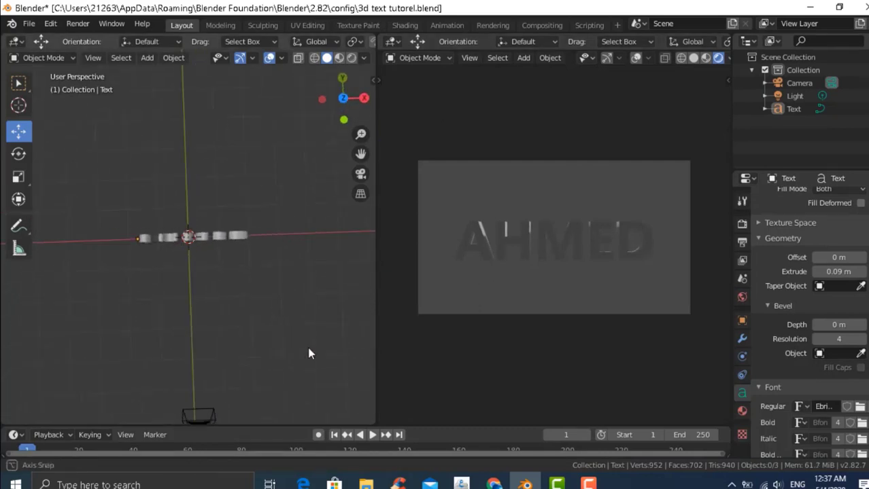
pyautogui.scroll(-5, 305, 345)
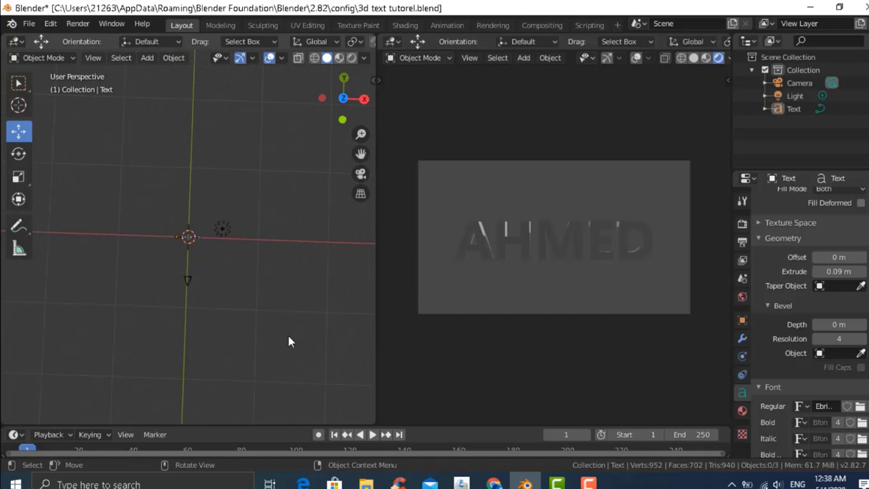
pyautogui.scroll(2, 257, 310)
pyautogui.scroll(3, 257, 310)
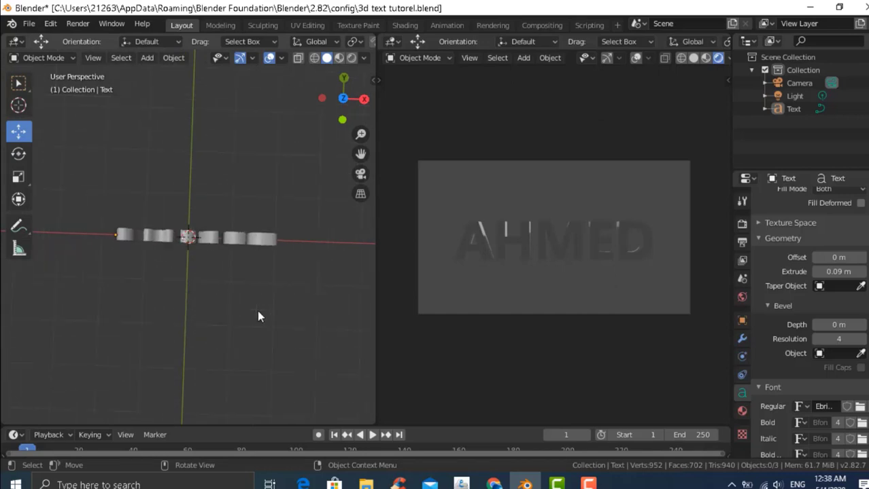
pyautogui.moveTo(257, 310); pyautogui.dragTo(241, 194, button='middle')
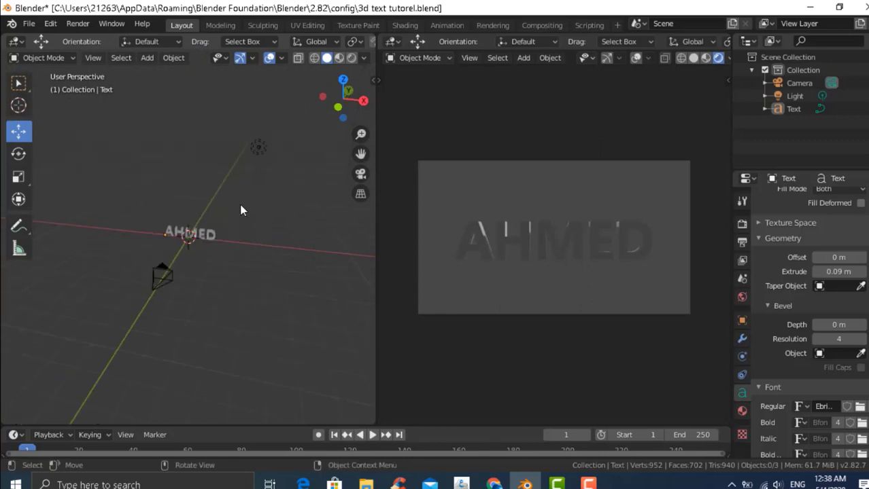
pyautogui.click(256, 144)
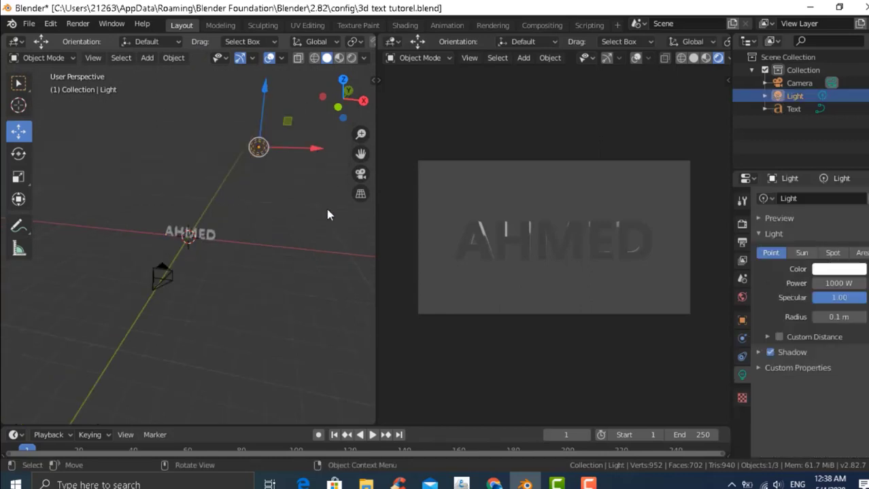
# Move the point light along X and Z until it sits close in front of the AHMED text.
pyautogui.moveTo(326, 209)
pyautogui.mouseDown(button='middle')
pyautogui.moveTo(327, 283)
pyautogui.moveTo(275, 238)
pyautogui.mouseUp(button='middle')
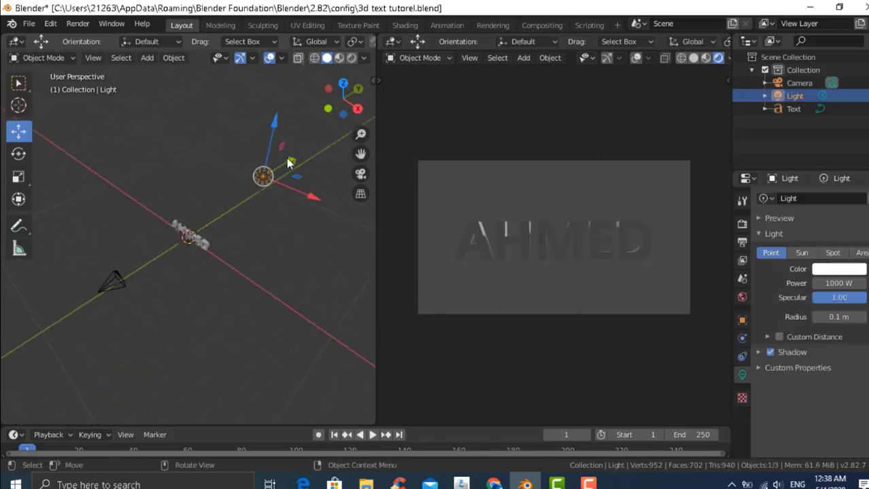
pyautogui.press('g')
pyautogui.hotkey('shift', 'y')
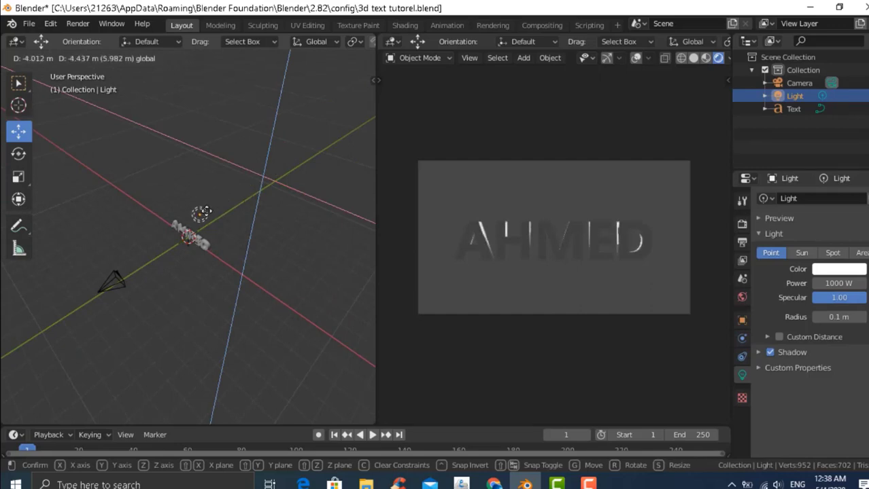
pyautogui.click(236, 189)
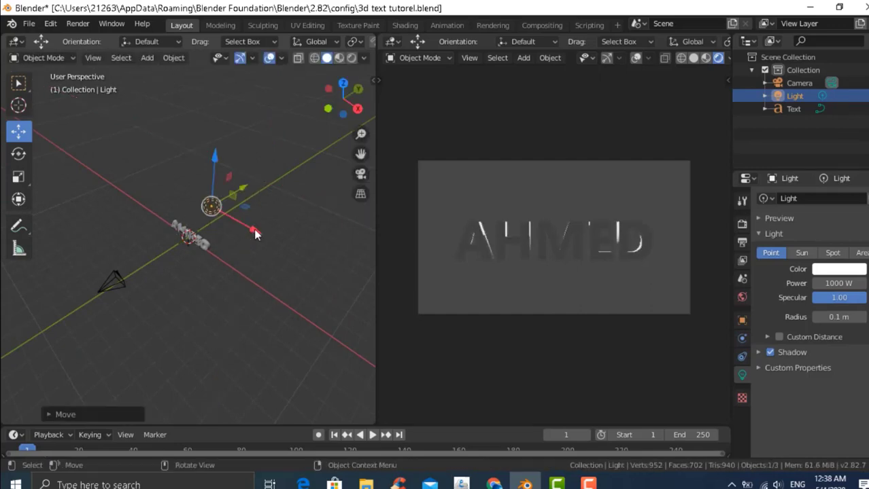
pyautogui.moveTo(242, 229)
pyautogui.mouseDown()
pyautogui.moveTo(277, 248)
pyautogui.moveTo(253, 179)
pyautogui.moveTo(244, 202)
pyautogui.mouseUp()
pyautogui.moveTo(281, 273); pyautogui.dragTo(209, 243)
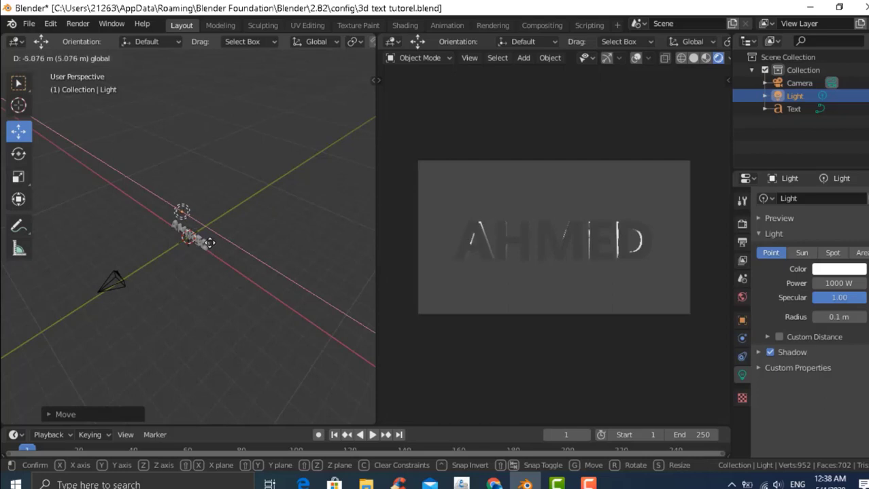
pyautogui.moveTo(279, 284); pyautogui.dragTo(273, 284)
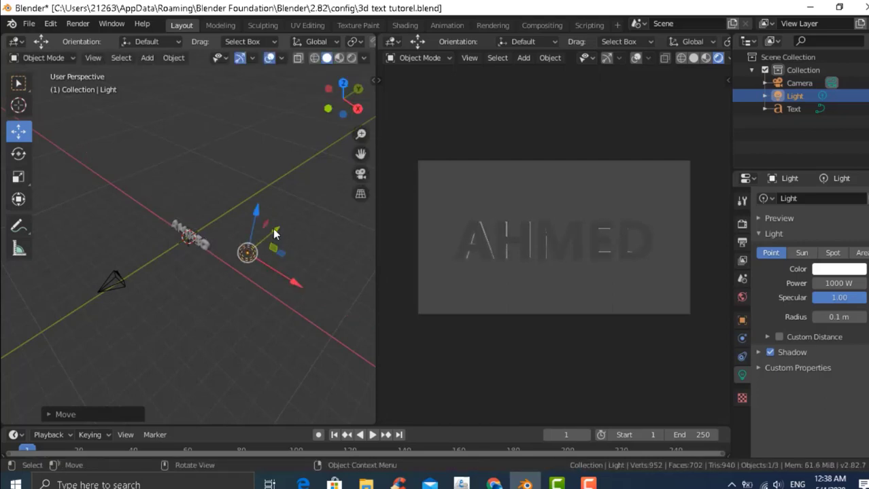
pyautogui.moveTo(248, 245); pyautogui.dragTo(234, 257)
pyautogui.moveTo(255, 312); pyautogui.dragTo(214, 303)
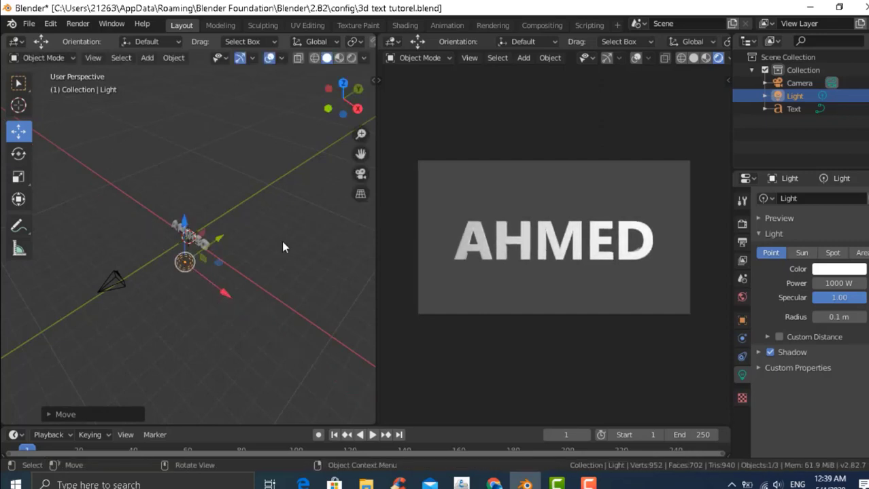
pyautogui.moveTo(283, 247); pyautogui.dragTo(170, 275, button='middle')
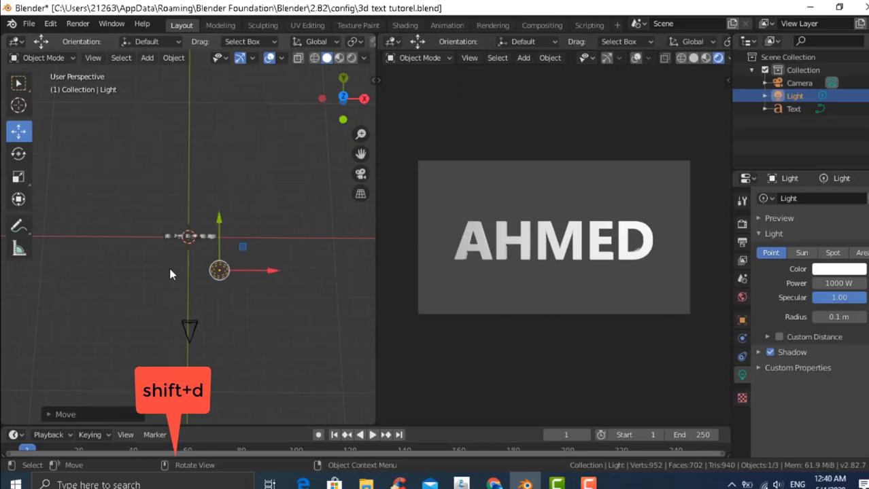
# Duplicate the point light as Light.001 shifted 4.5 m left along X, then select the text.
pyautogui.hotkey('shift', 'd')
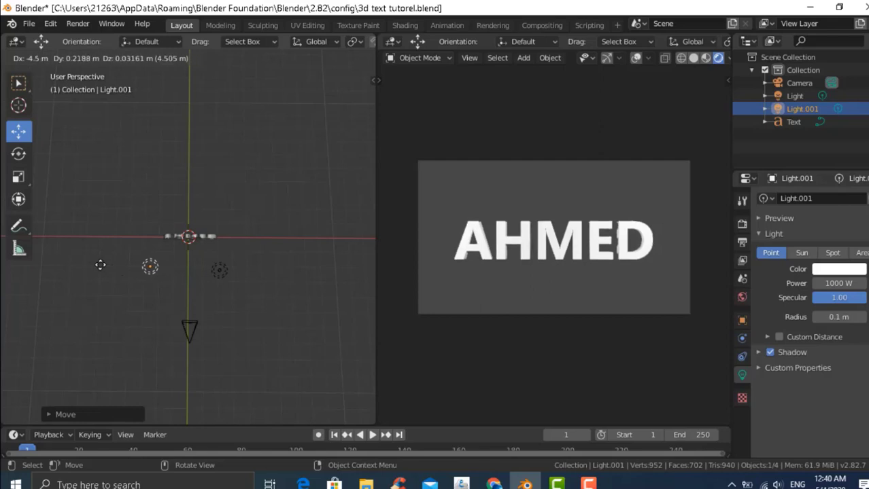
pyautogui.click(100, 265)
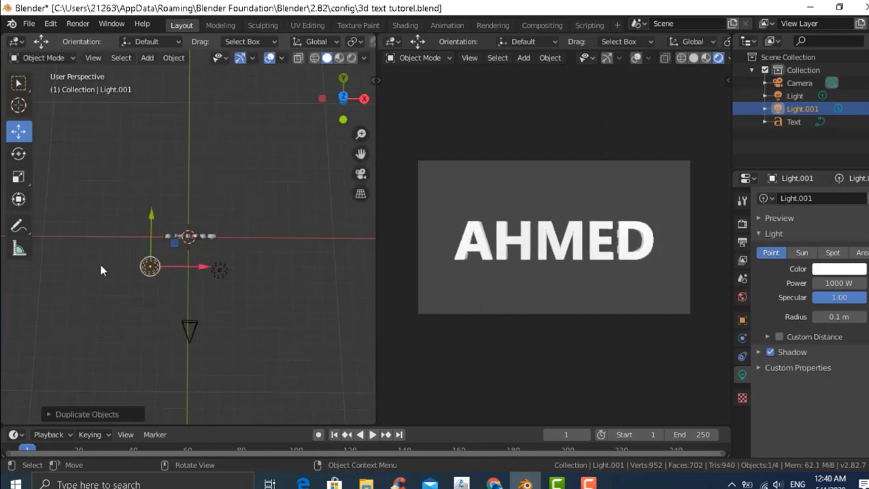
pyautogui.click(266, 338)
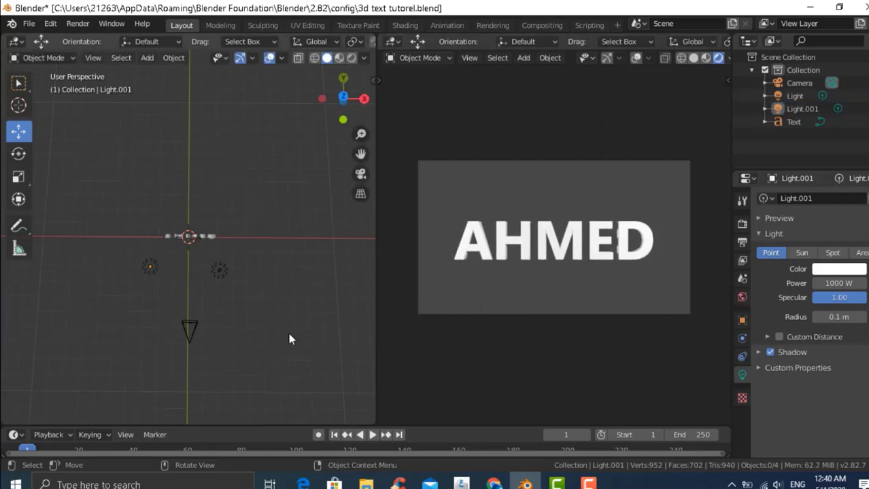
pyautogui.click(152, 269)
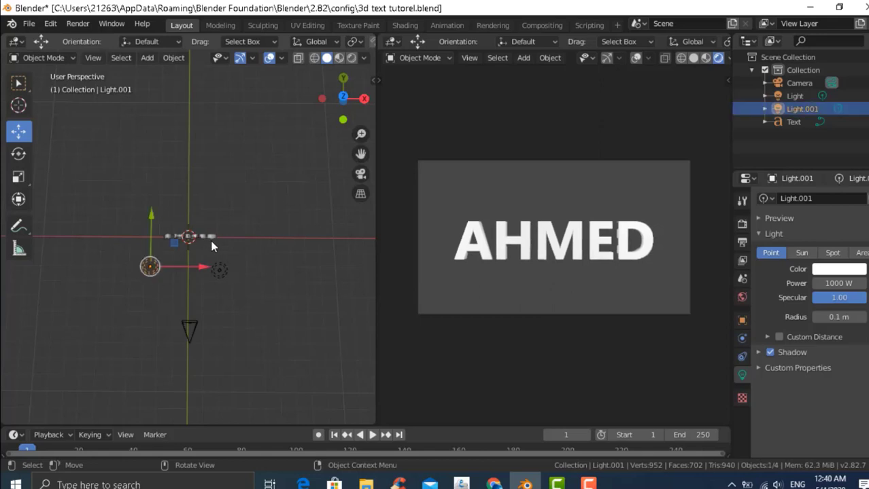
pyautogui.click(206, 236)
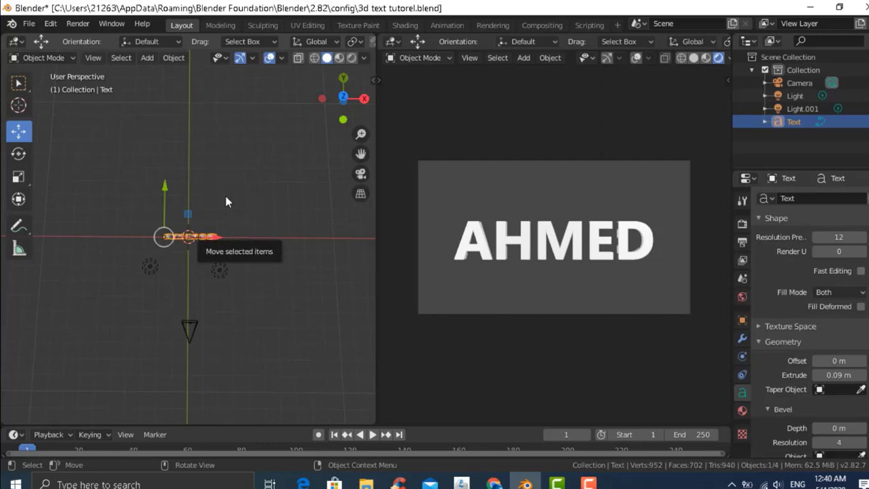
# Tilt the AHMED text at an angle, raise it along Z, and refine its rotation.
pyautogui.press('s')
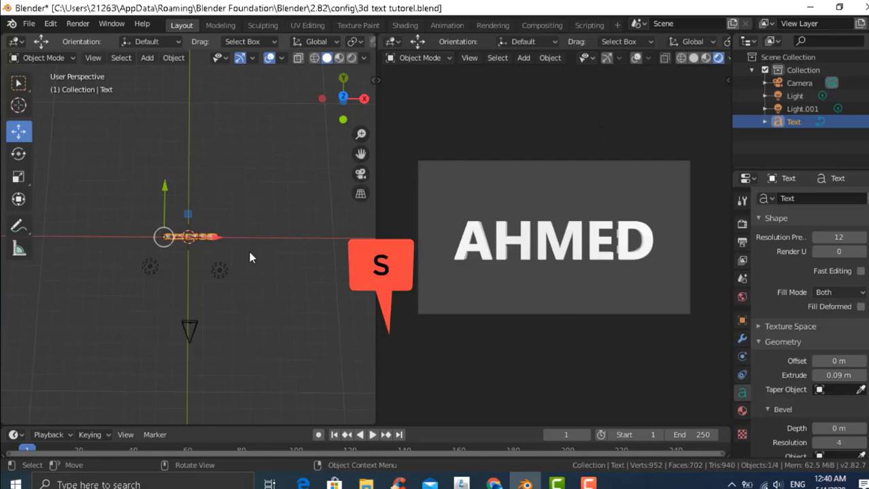
pyautogui.press('r')
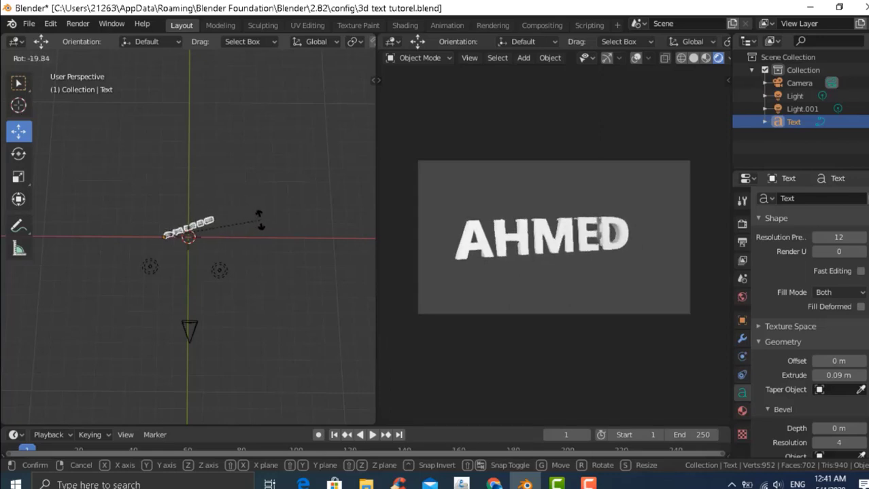
pyautogui.click(261, 216)
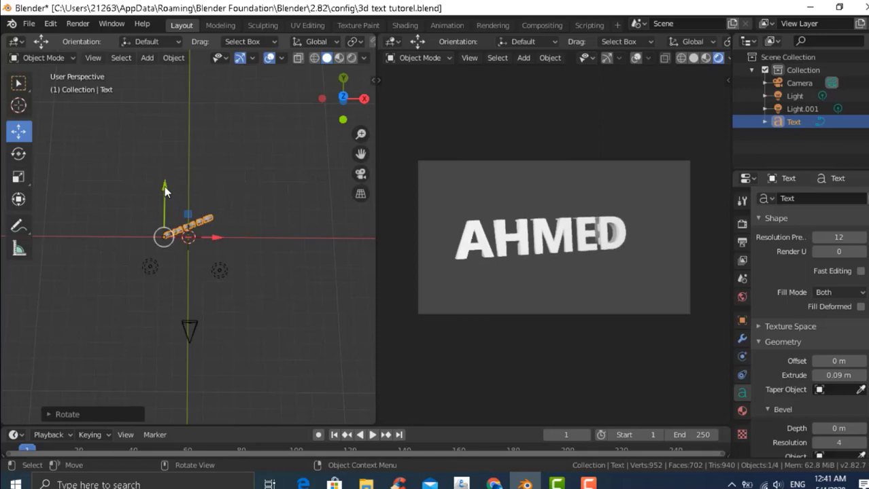
pyautogui.moveTo(164, 188); pyautogui.dragTo(166, 199)
pyautogui.press('r')
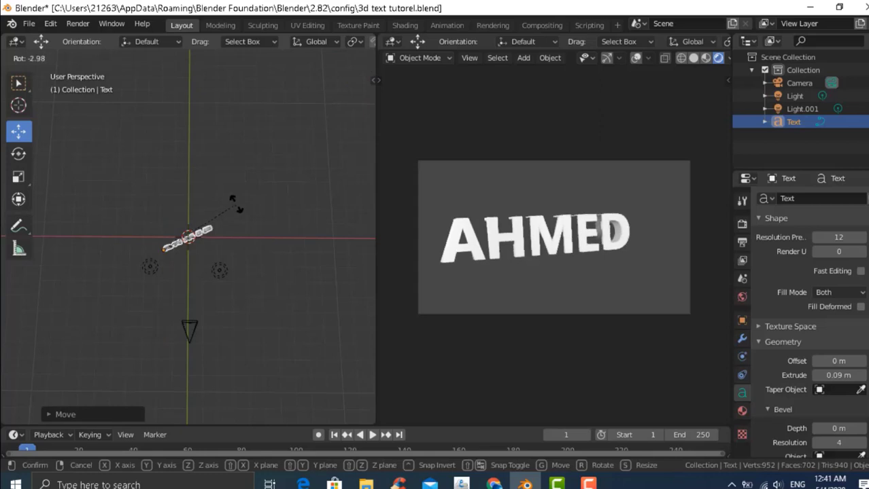
pyautogui.click(232, 198)
pyautogui.moveTo(219, 271); pyautogui.dragTo(217, 217)
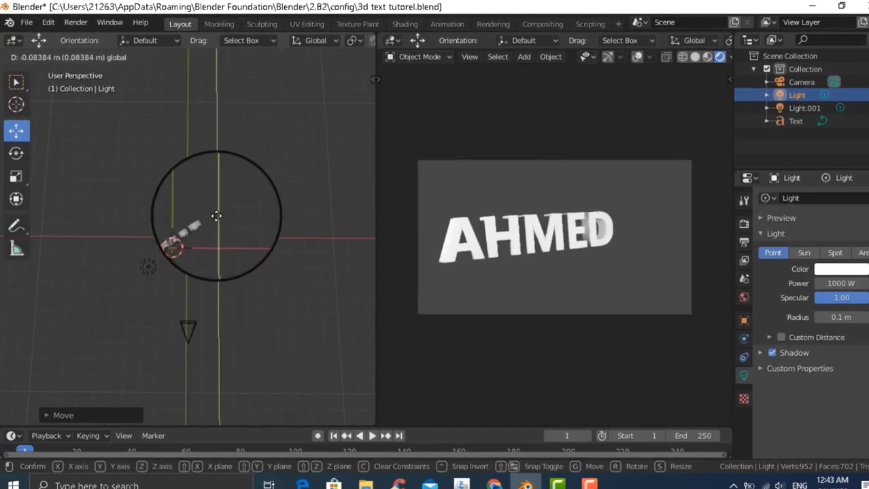
# Cancel the light move and set the world background colour to black (Value 0).
pyautogui.rightClick(217, 217)
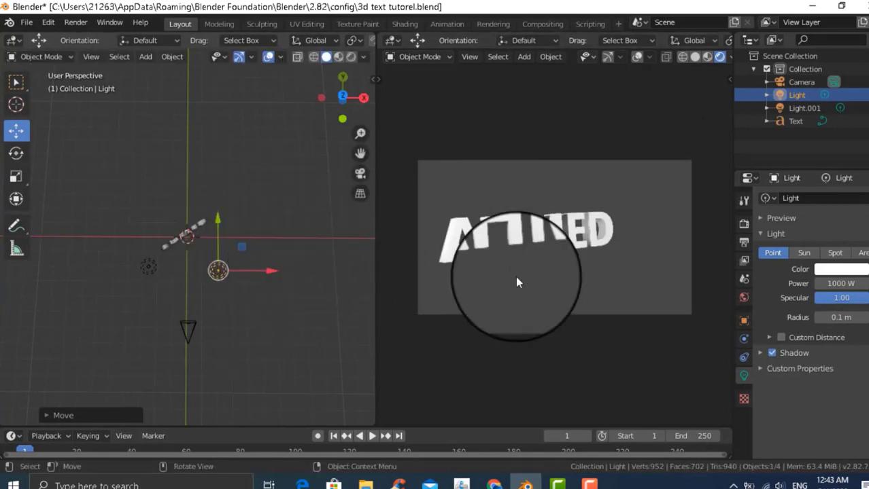
pyautogui.hotkey('alt', 'a')
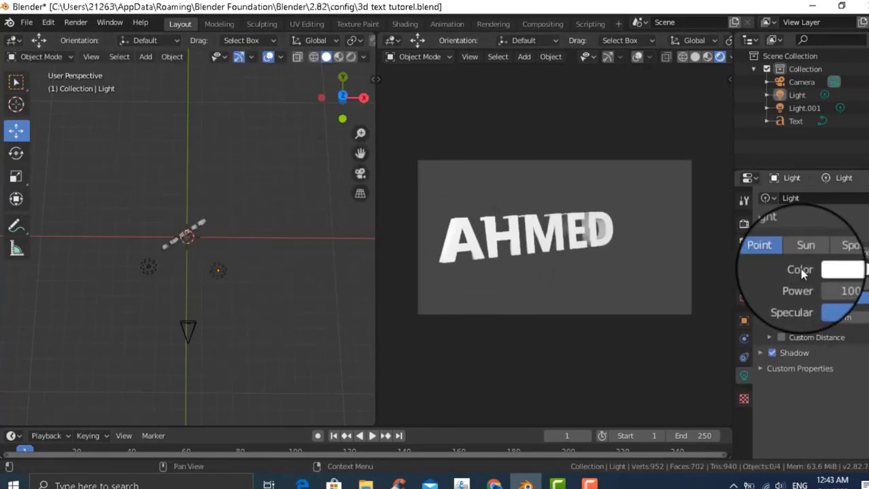
pyautogui.click(842, 270)
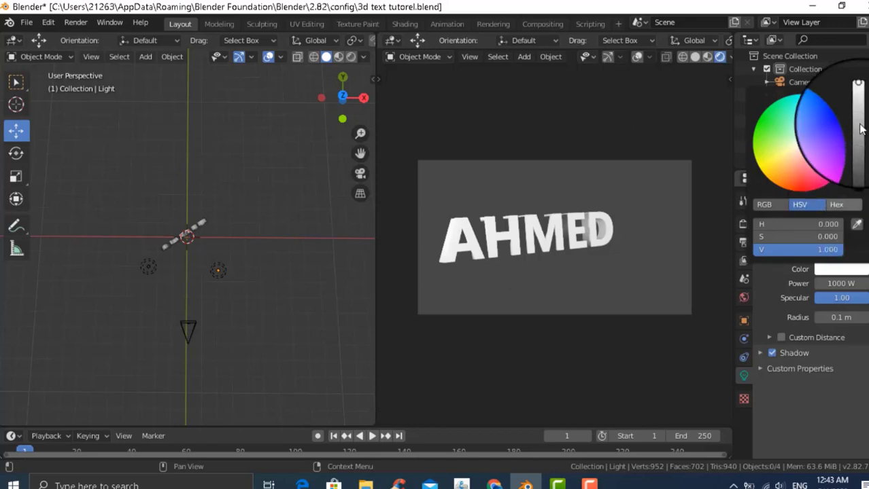
pyautogui.click(859, 100)
pyautogui.moveTo(859, 100); pyautogui.dragTo(859, 191)
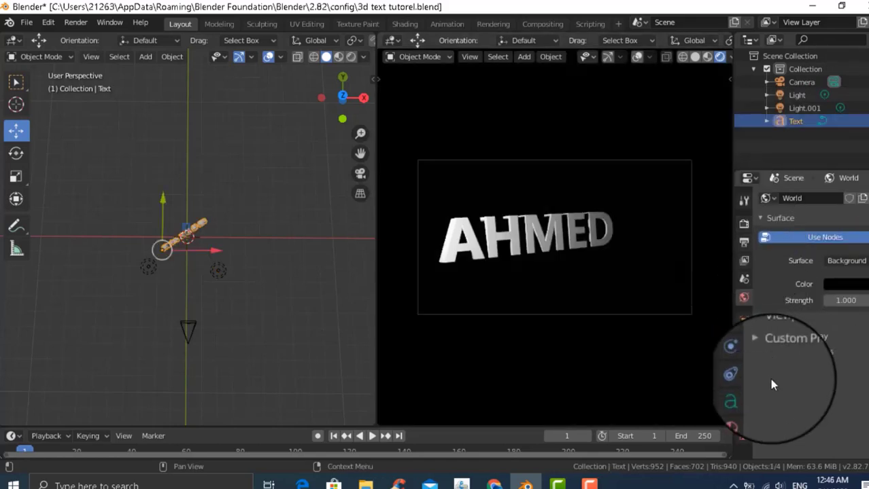
# Give the text a new material, Material.001, with a Glossy BSDF surface and adjusted roughness.
pyautogui.click(744, 412)
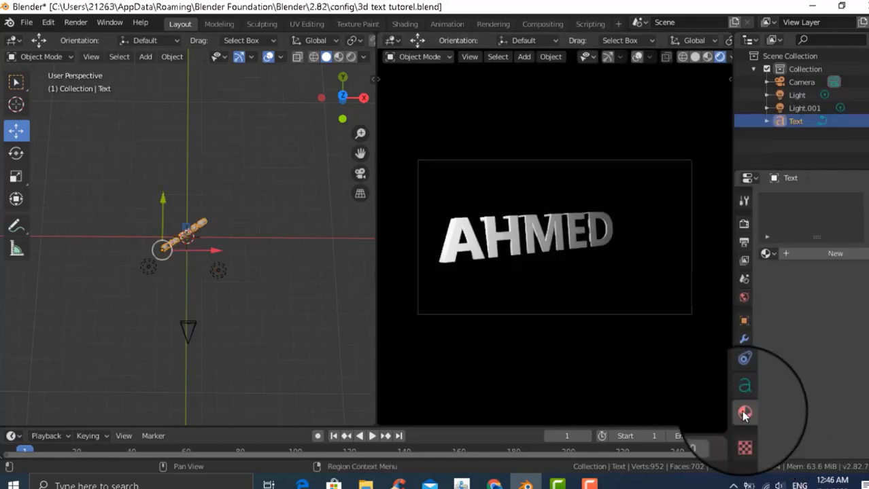
pyautogui.click(824, 255)
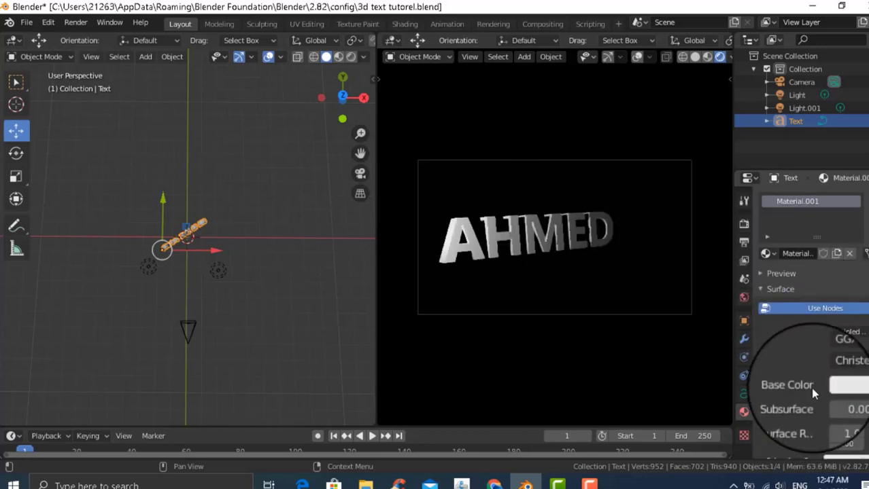
pyautogui.click(846, 331)
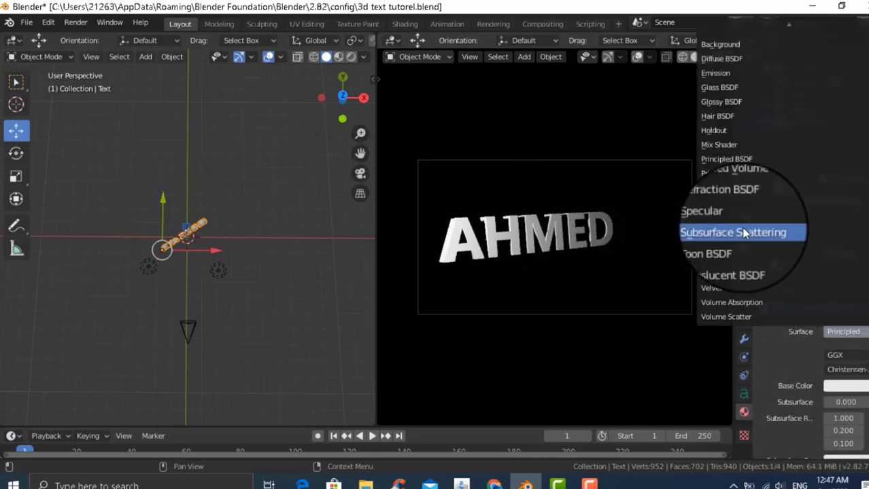
pyautogui.click(722, 101)
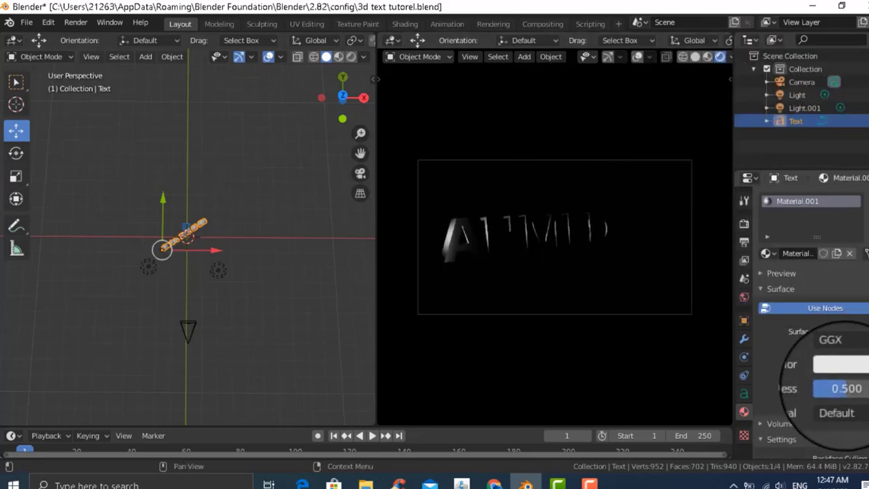
pyautogui.moveTo(850, 388)
pyautogui.mouseDown()
pyautogui.moveTo(826, 388)
pyautogui.moveTo(860, 389)
pyautogui.mouseUp()
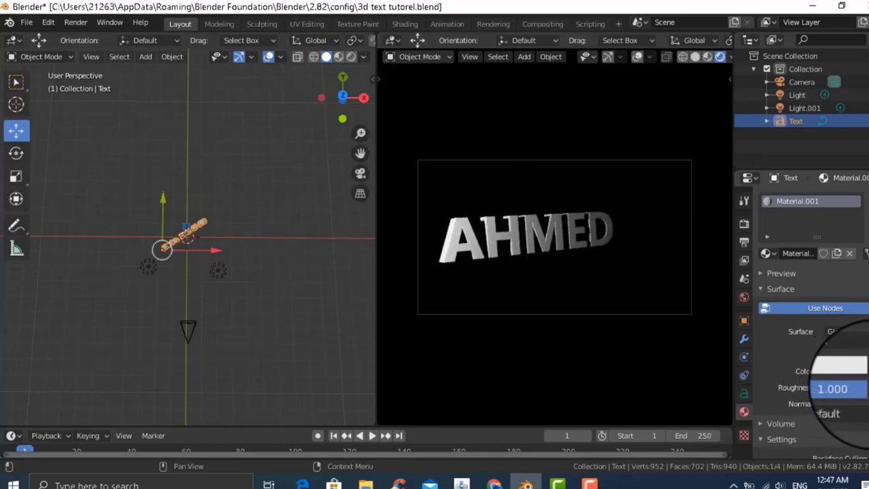
pyautogui.moveTo(846, 389)
pyautogui.mouseDown()
pyautogui.moveTo(826, 389)
pyautogui.moveTo(860, 389)
pyautogui.mouseUp()
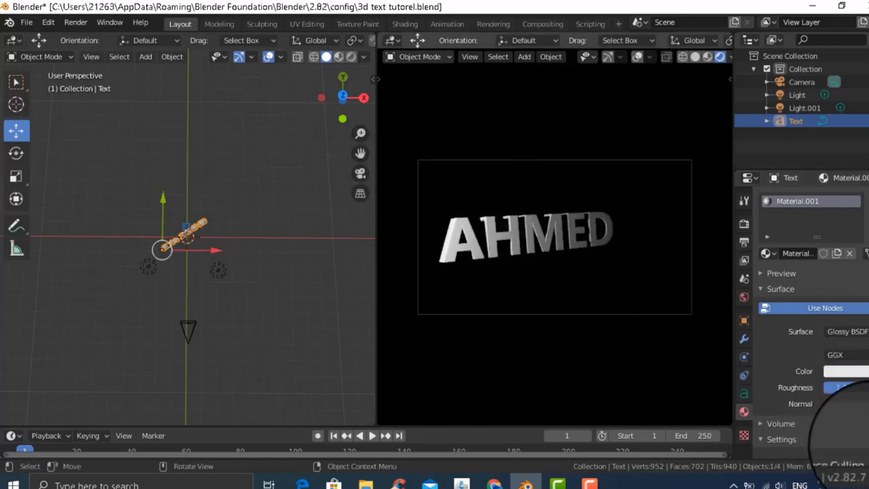
pyautogui.scroll(-3, 802, 312)
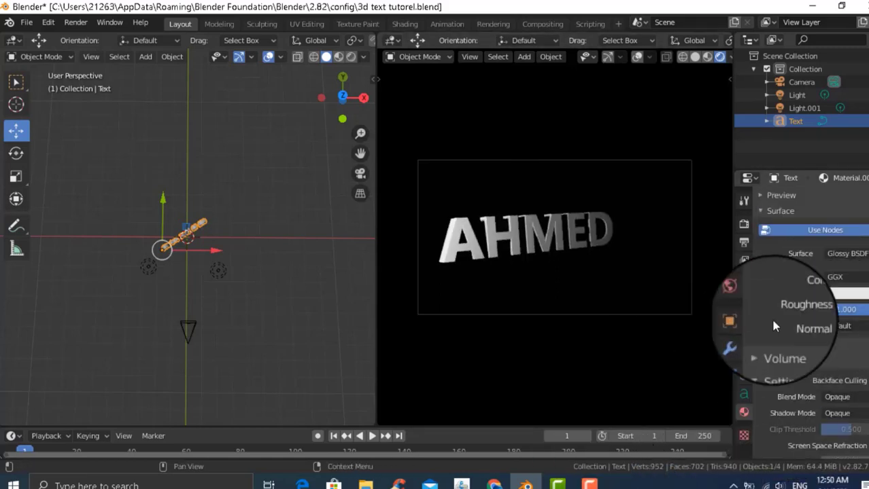
# Set the AHMED text's bevel depth to 0.02 m.
pyautogui.click(744, 394)
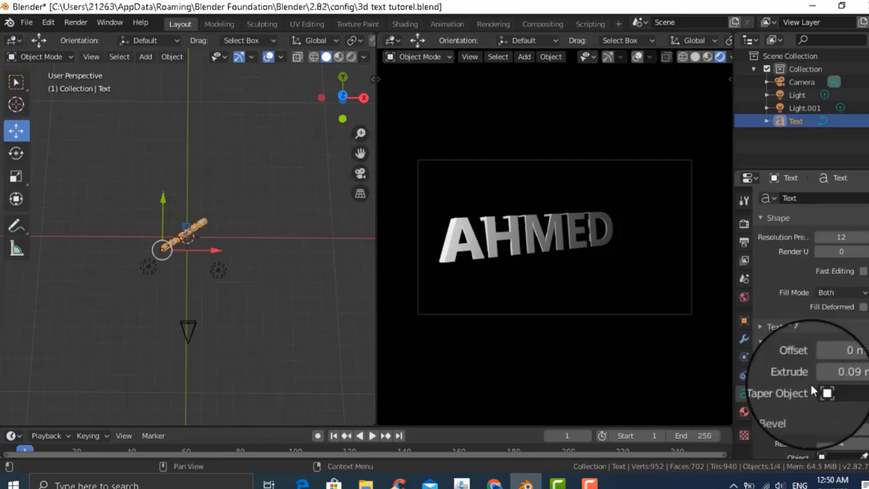
pyautogui.scroll(-3, 817, 404)
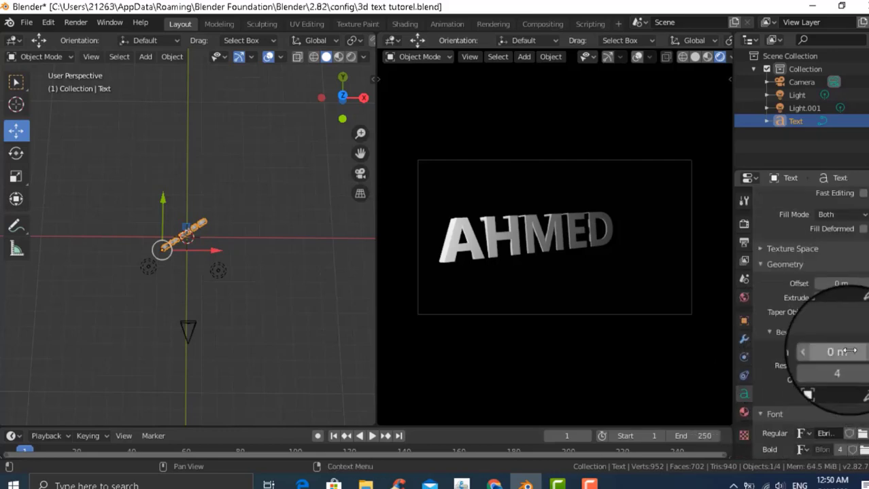
pyautogui.click(865, 352)
pyautogui.click(866, 352)
pyautogui.click(866, 352)
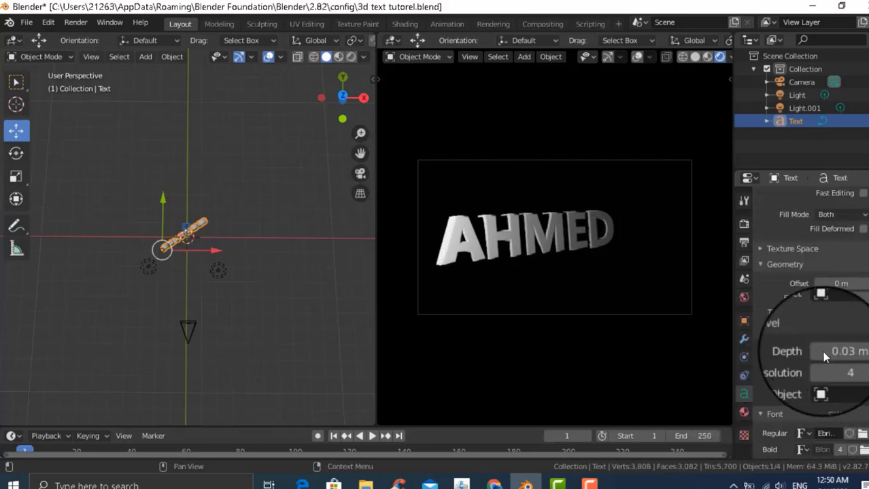
pyautogui.click(820, 352)
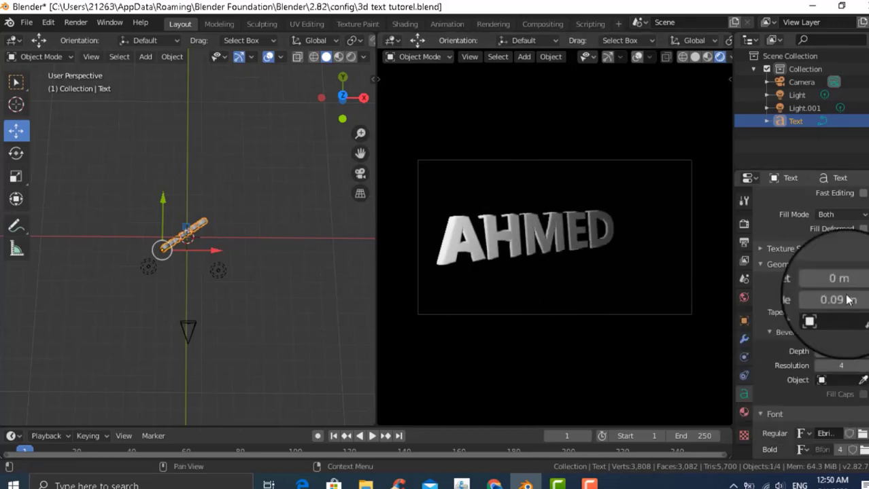
# Set the world lighting strength to 0.7.
pyautogui.hotkey('alt', 'a')
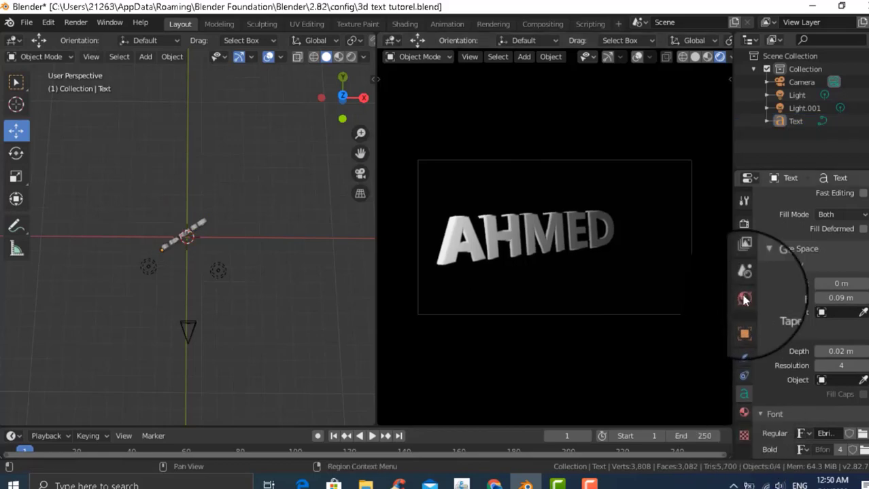
pyautogui.click(743, 297)
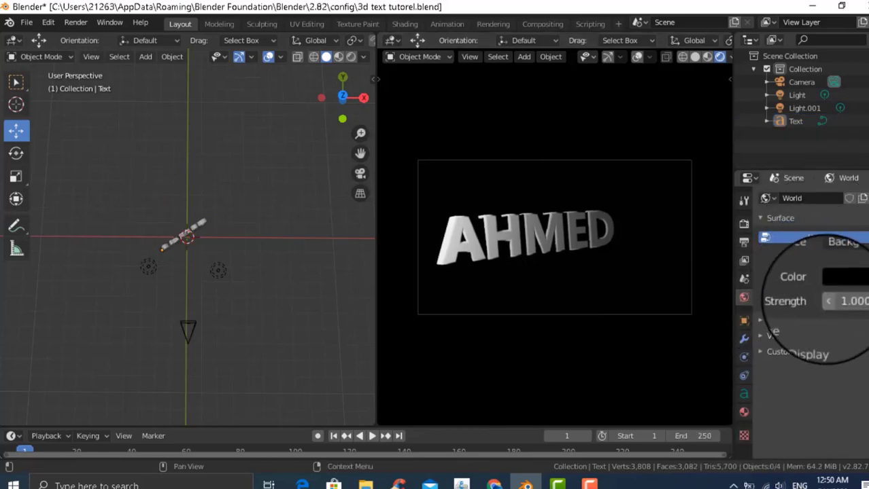
pyautogui.moveTo(824, 299); pyautogui.dragTo(812, 298)
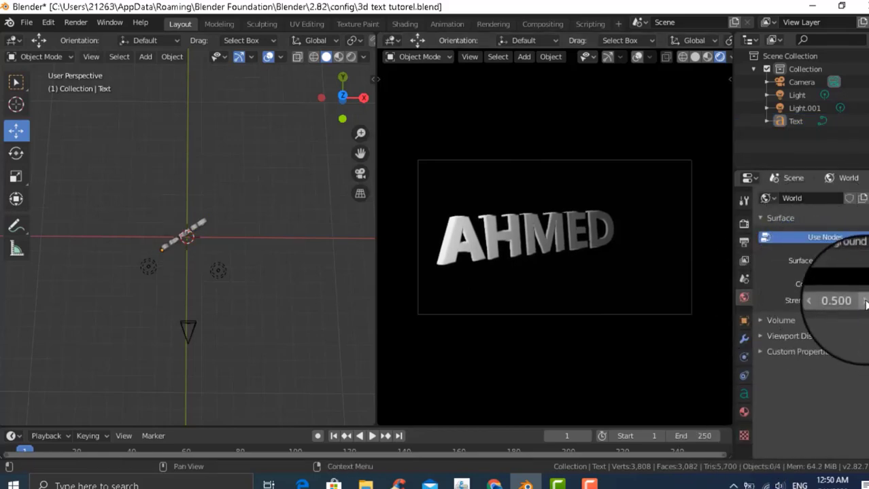
pyautogui.click(865, 303)
pyautogui.click(865, 303)
pyautogui.click(864, 303)
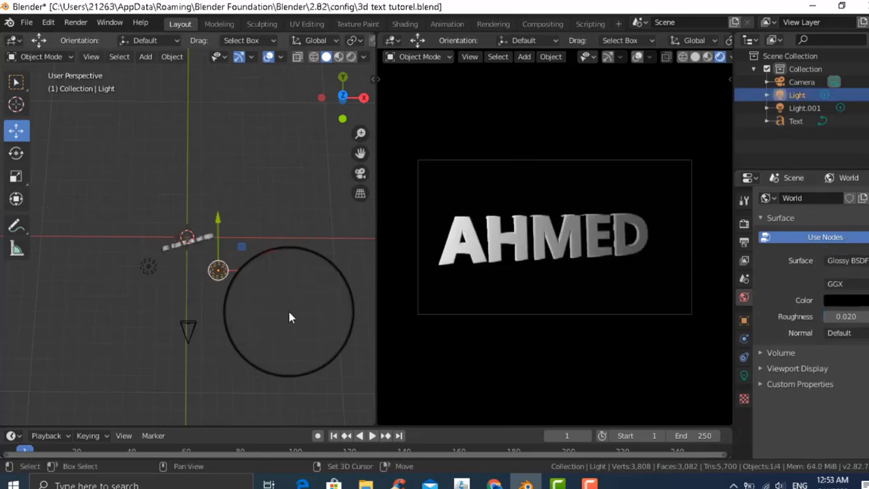
# Duplicate the point light into further copies, up to Light.005, positioned around the text.
pyautogui.hotkey('shift', 'd')
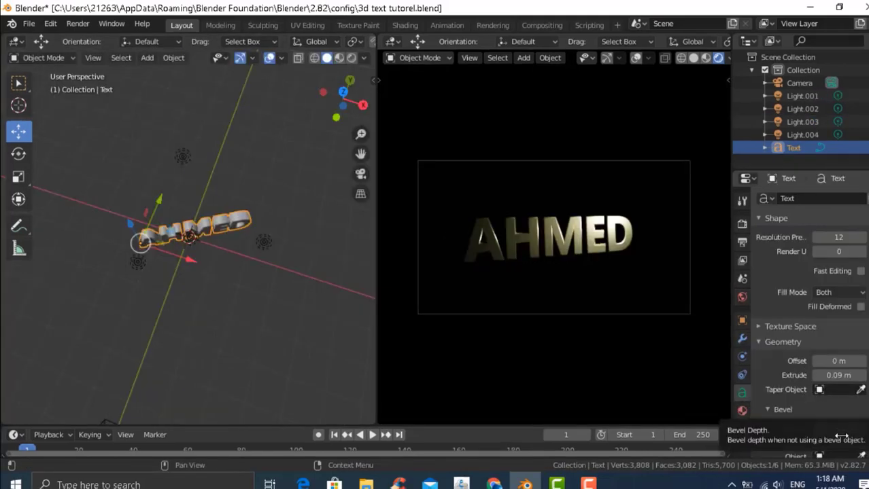
pyautogui.moveTo(837, 375)
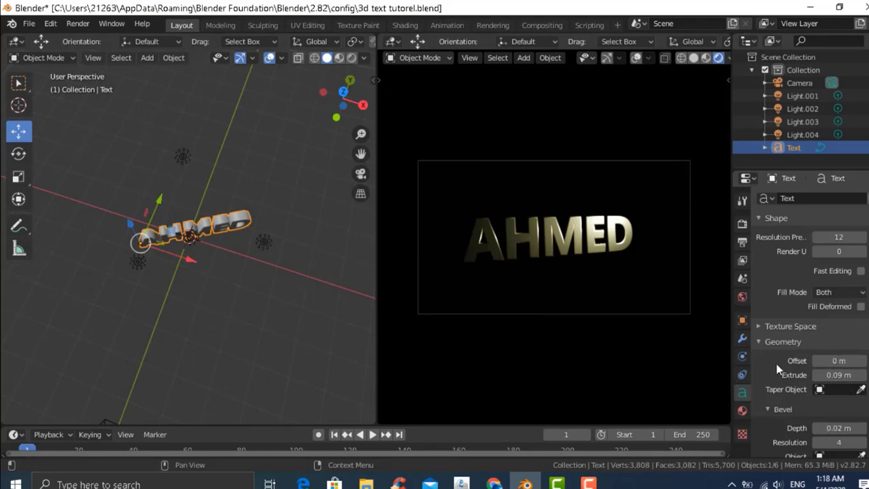
pyautogui.scroll(-1, 778, 369)
pyautogui.scroll(-2, 778, 369)
pyautogui.scroll(-2, 779, 369)
pyautogui.scroll(3, 778, 369)
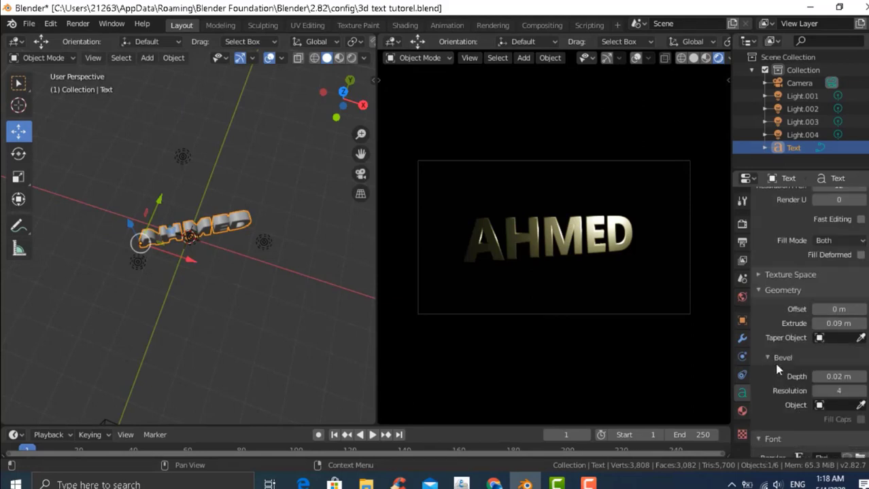
pyautogui.scroll(2, 775, 364)
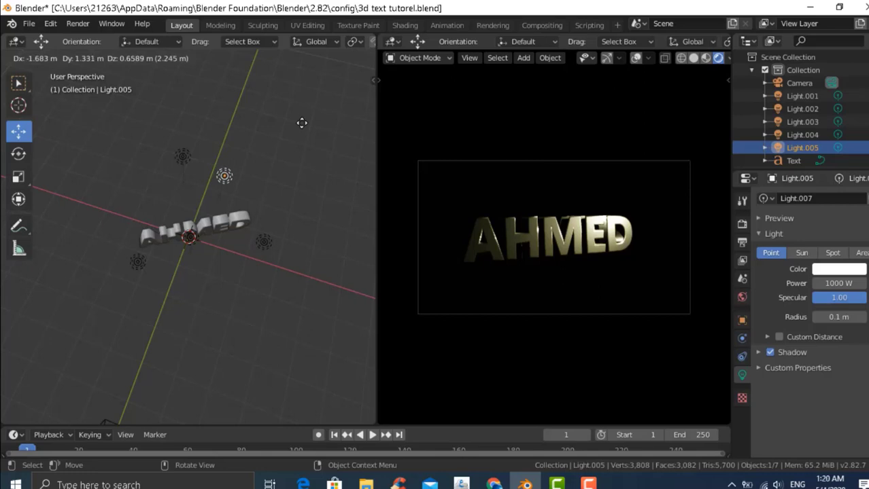
# Add light copies Light.006 and Light.007 around the text, placing the last above it.
pyautogui.click(225, 174)
pyautogui.hotkey('shift', 'd')
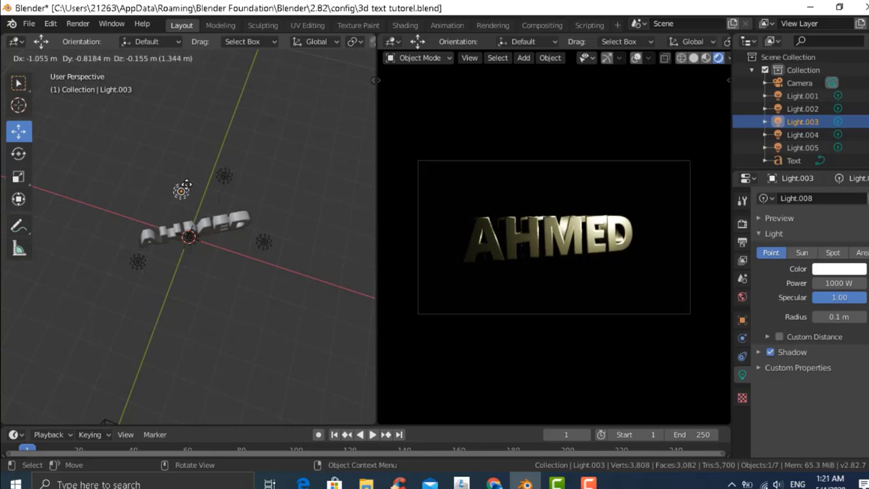
pyautogui.click(191, 184)
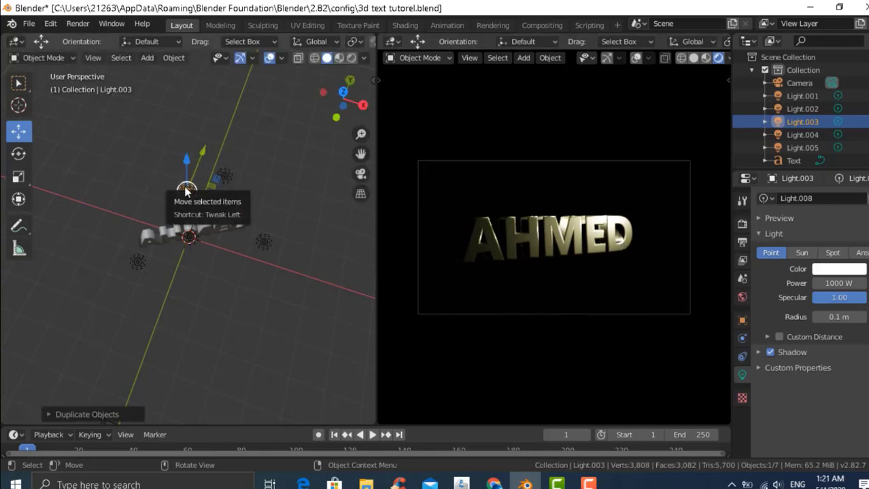
pyautogui.press('shift')
pyautogui.hotkey('shift', 'd')
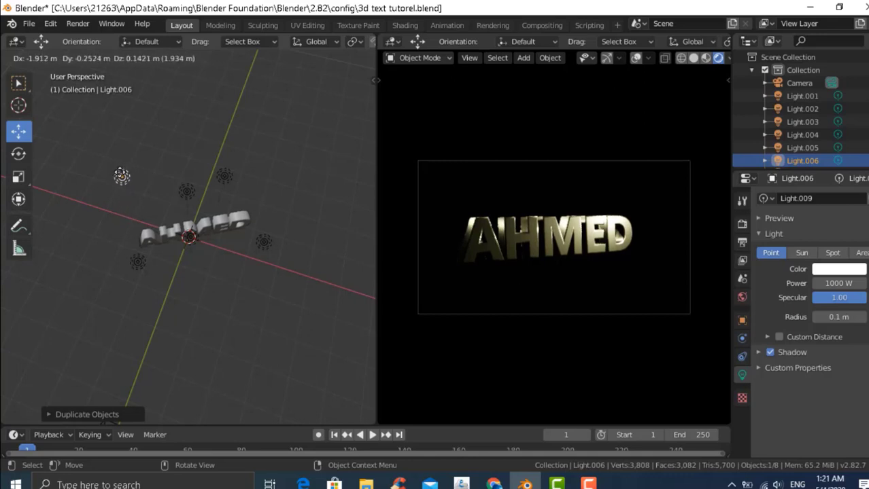
pyautogui.click(121, 175)
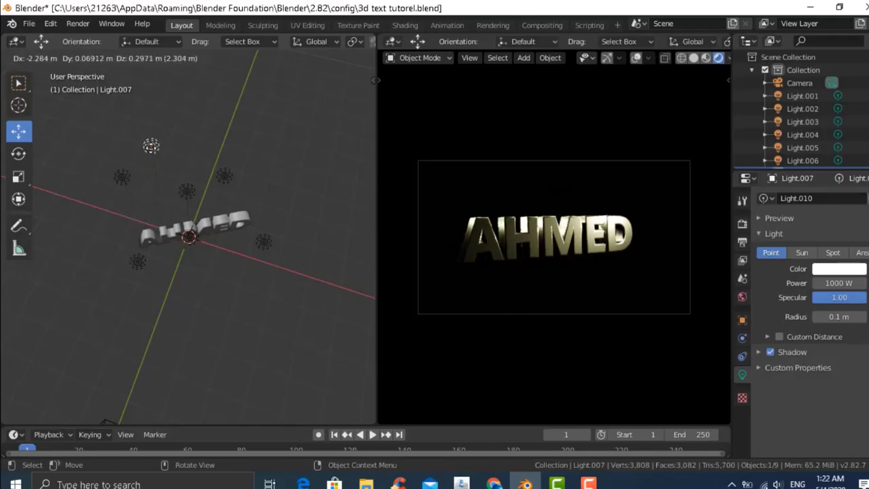
pyautogui.click(151, 147)
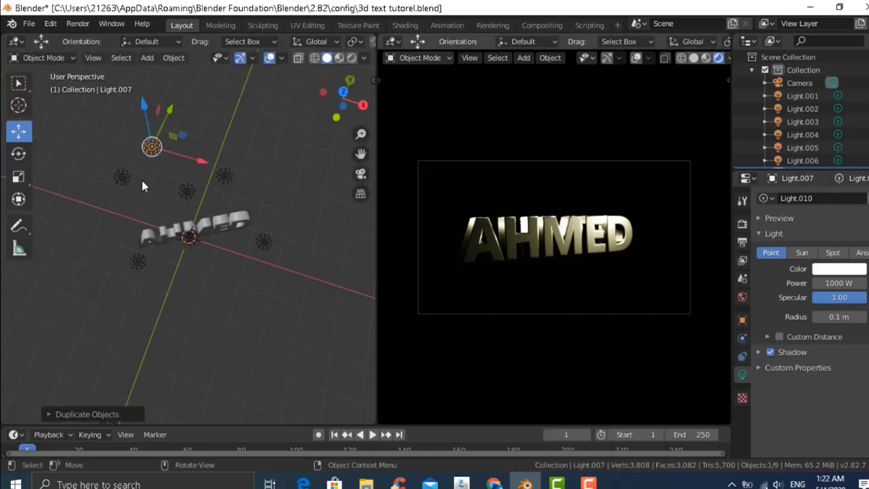
# Delete the extra light and save the scene as 3d text tutorel.blend.
pyautogui.rightClick(151, 147)
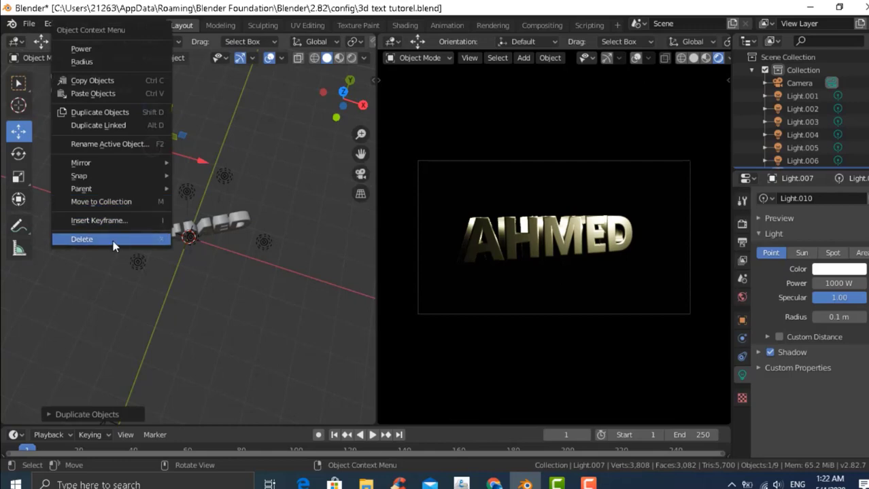
pyautogui.click(113, 238)
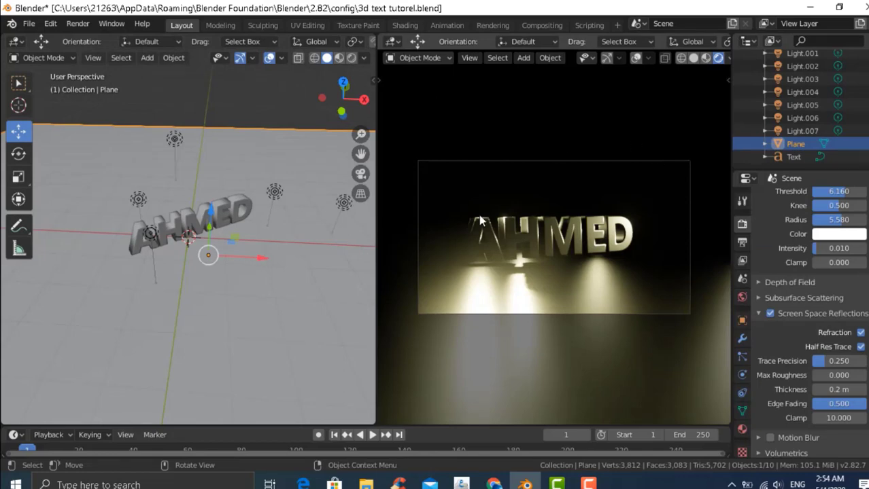
pyautogui.press('ctrl')
pyautogui.hotkey('ctrl', 's')
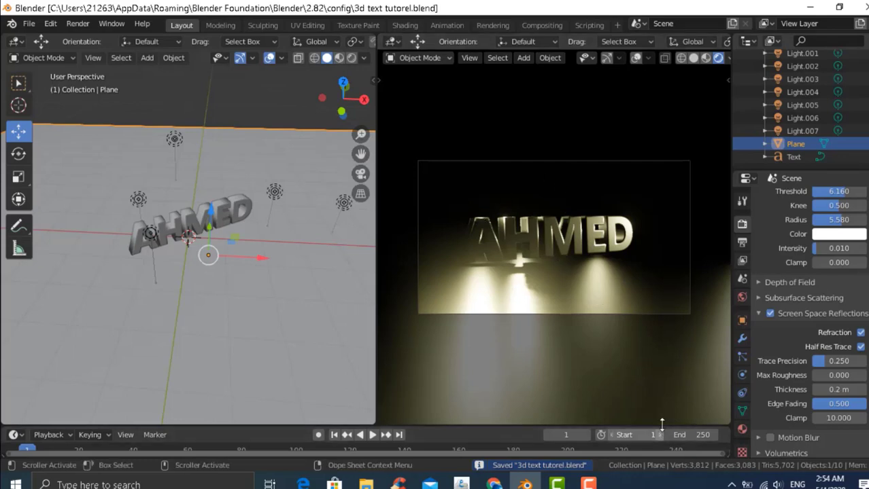
pyautogui.click(29, 24)
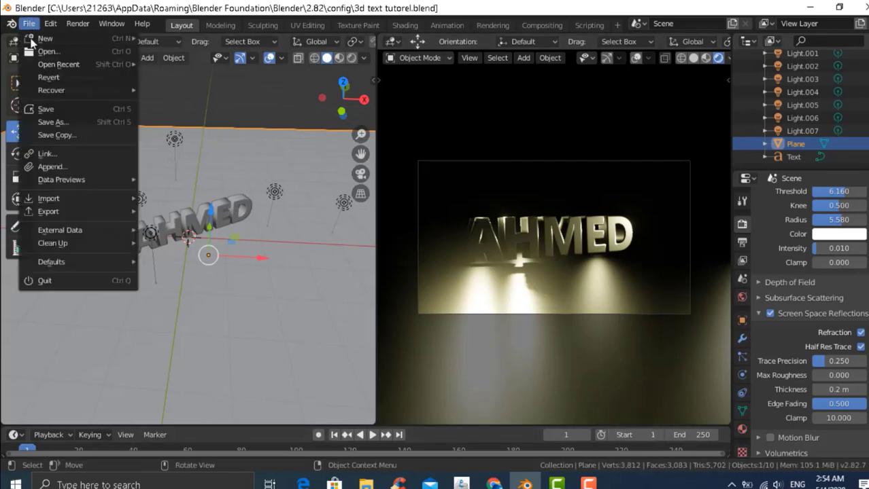
# Open Save As and navigate to Local Disk (C:) then the Documents folder.
pyautogui.click(51, 122)
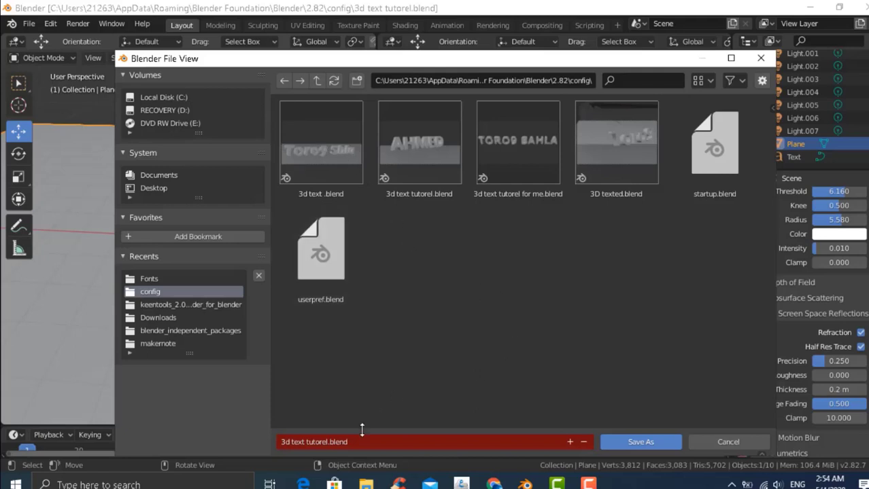
pyautogui.click(164, 98)
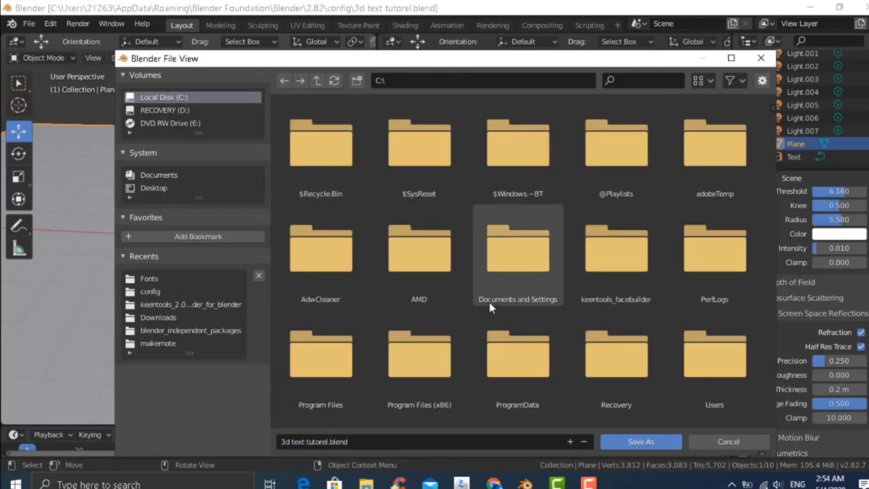
pyautogui.scroll(-2, 489, 307)
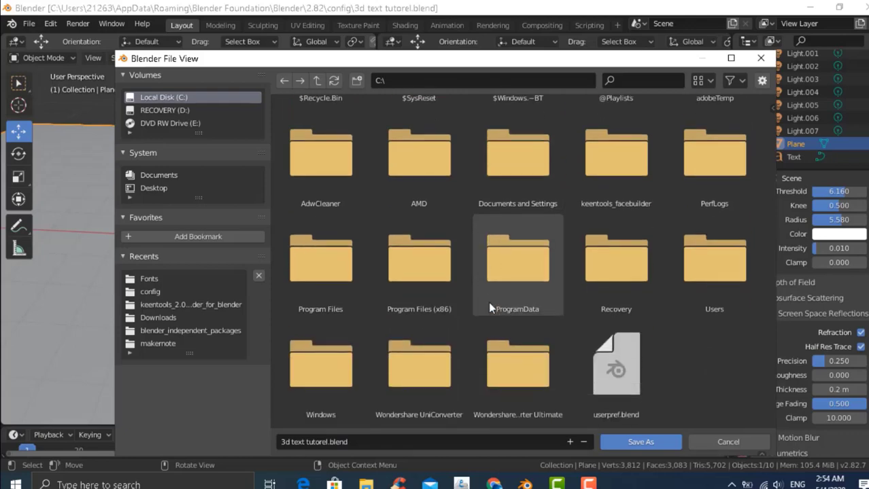
pyautogui.scroll(1, 489, 307)
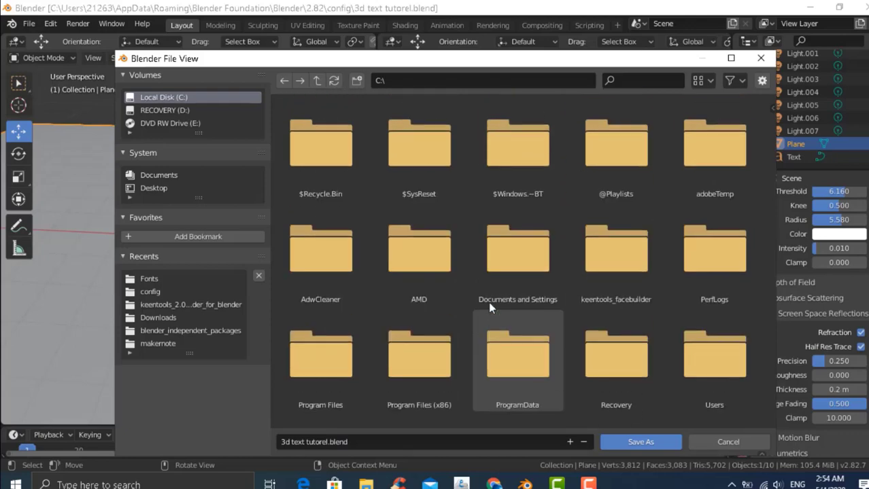
pyautogui.scroll(1, 543, 260)
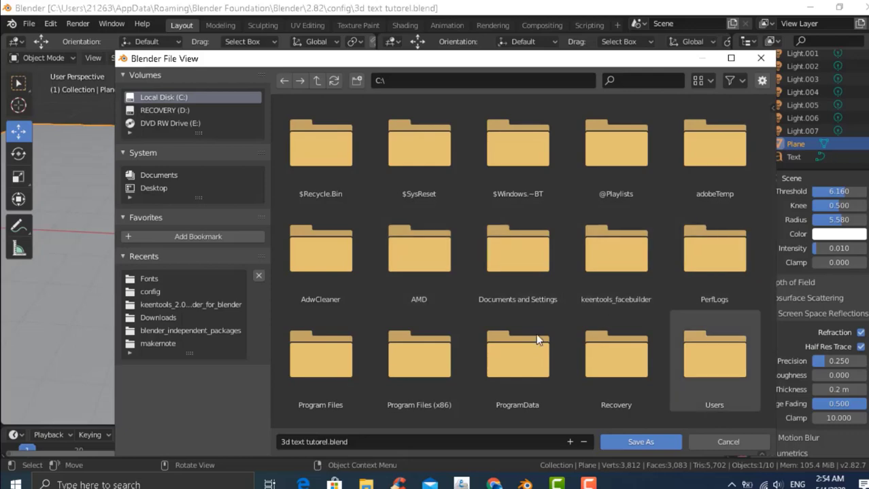
pyautogui.scroll(-2, 514, 349)
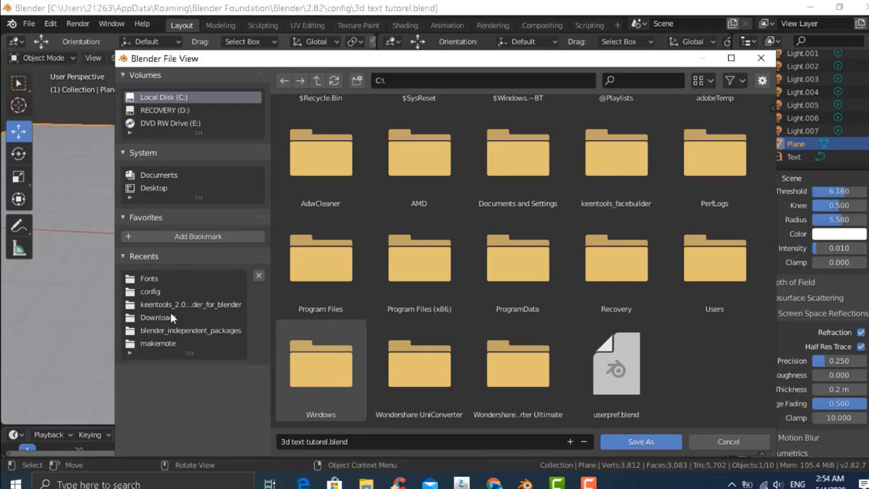
pyautogui.click(158, 175)
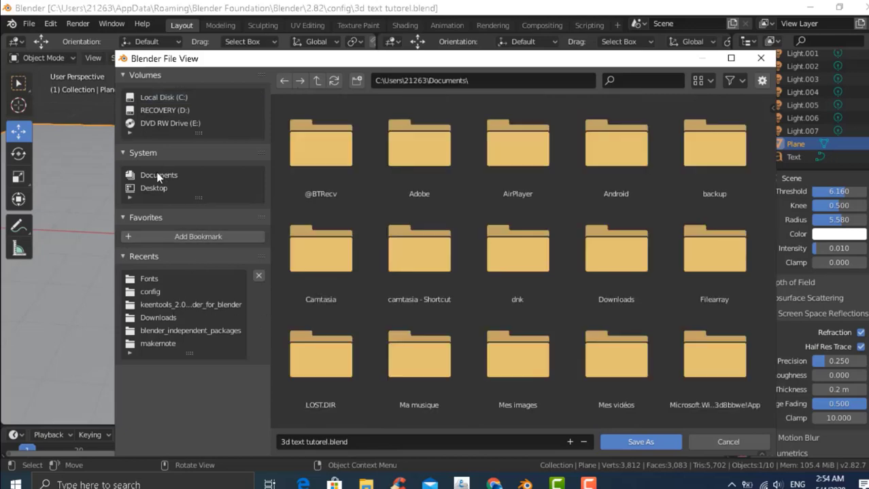
# Select the Downloads folder as the save destination.
pyautogui.scroll(-1, 438, 209)
pyautogui.scroll(-1, 438, 213)
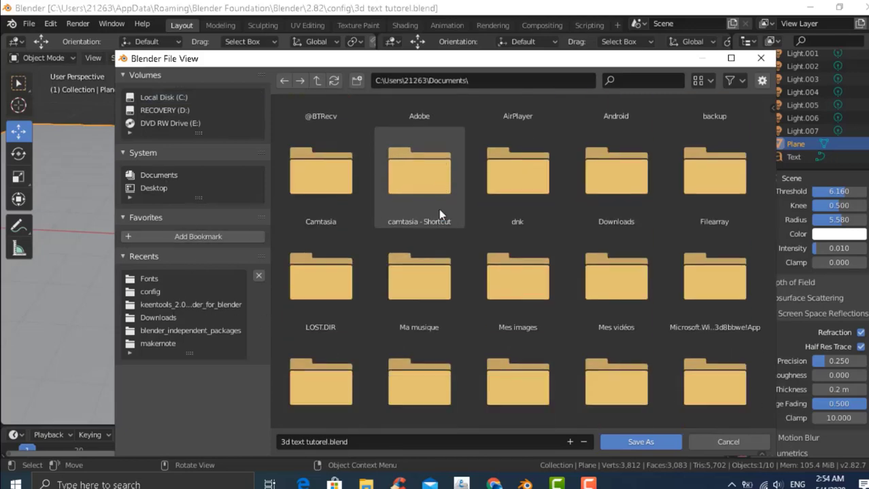
pyautogui.click(615, 178)
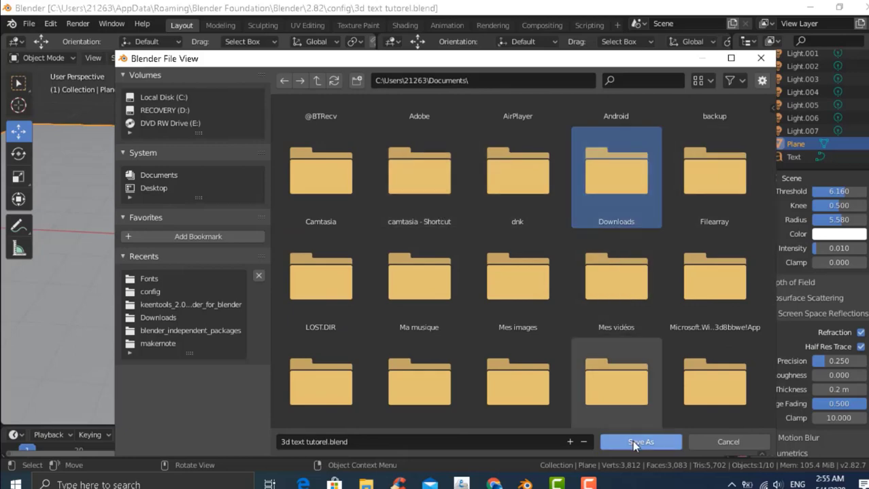